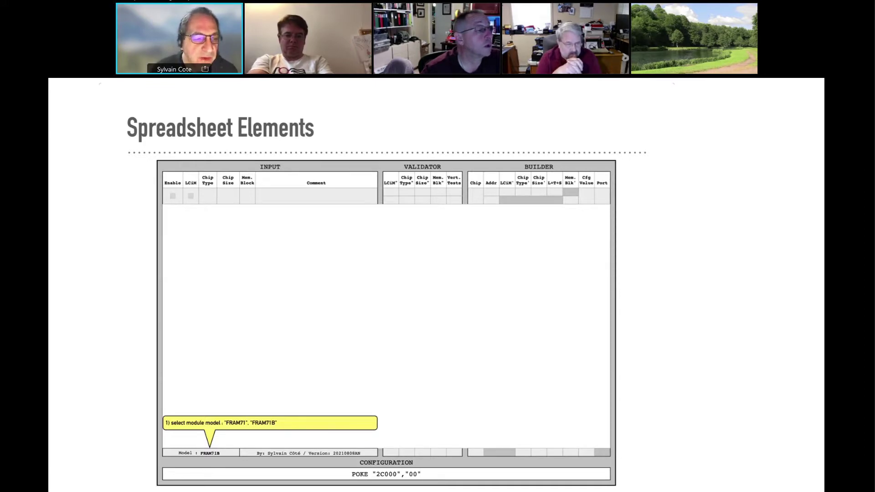
Step: Reveal the slide callouts explaining the Enable and LCiM columns
key("Right")
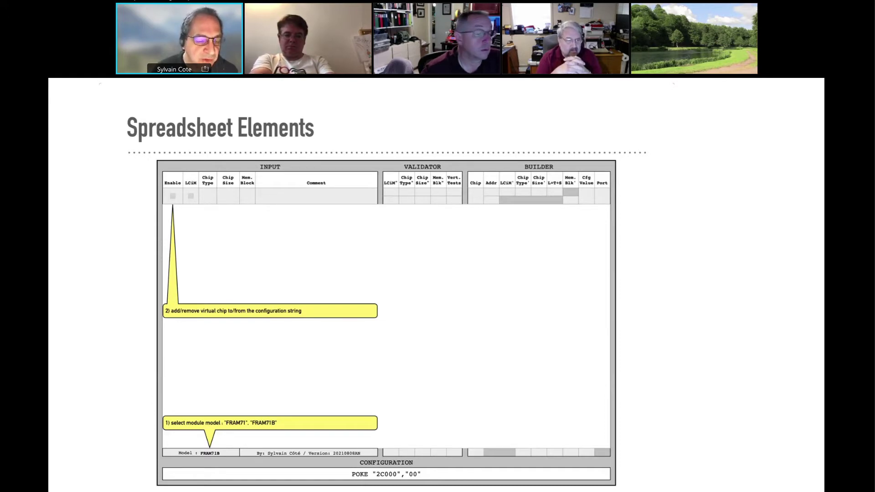
key("Right")
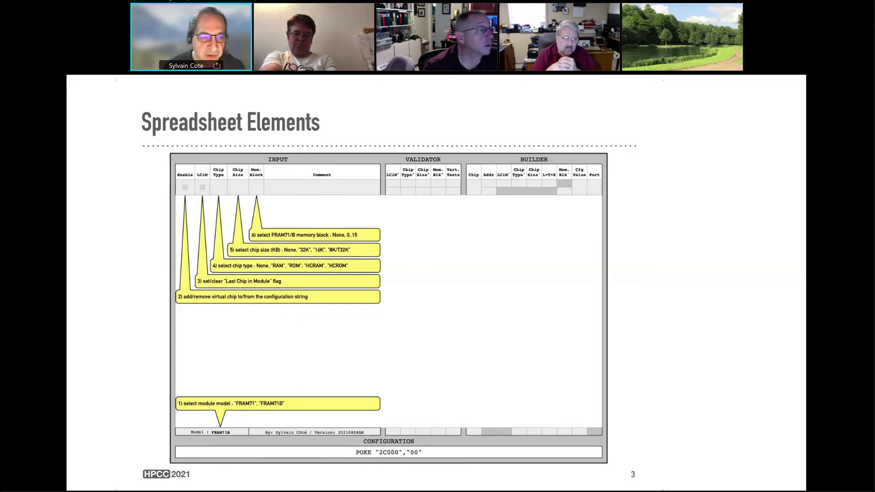
Step: Reveal callout 7 explaining the Comment column on the slide
key("Right")
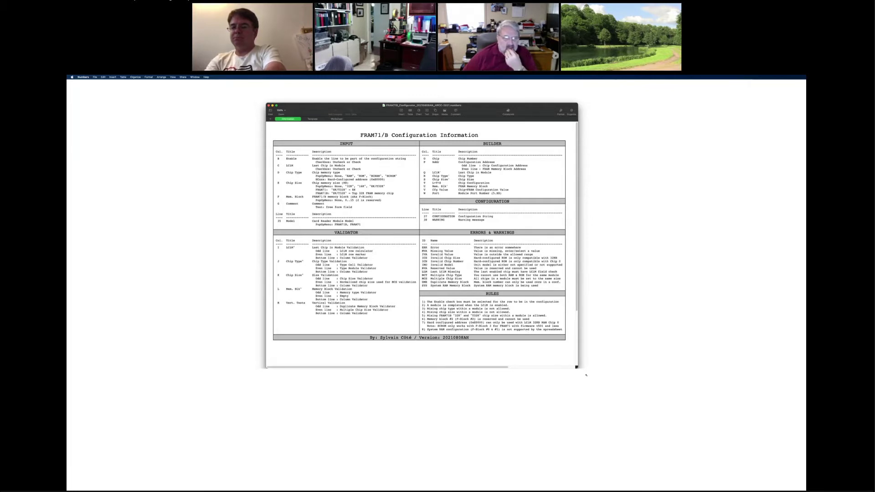
Step: Enlarge the Numbers window and try zooming the sheet to 300%
left_click_drag(586, 375, 719, 455)
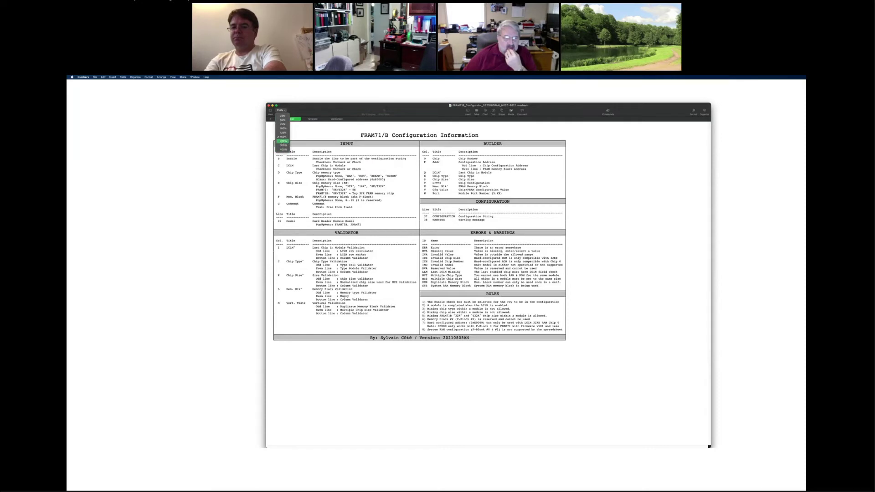
key("super+shift+period")
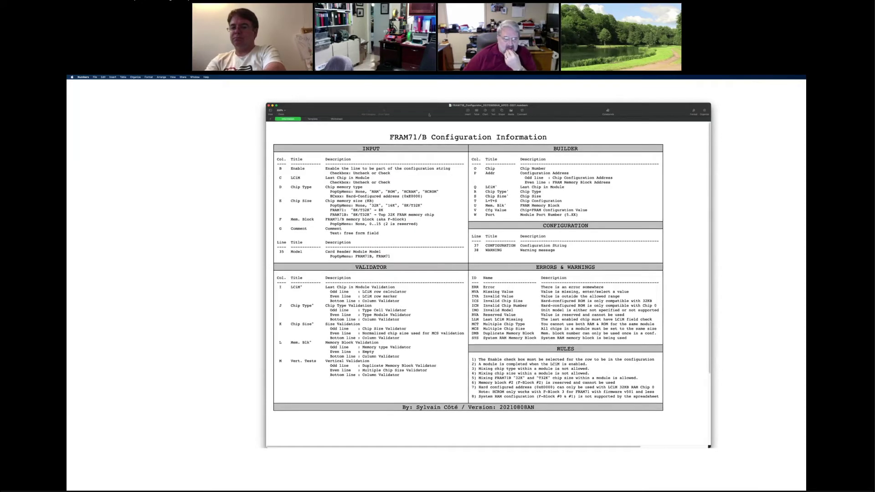
left_click_drag(429, 114, 371, 103)
left_click(223, 99)
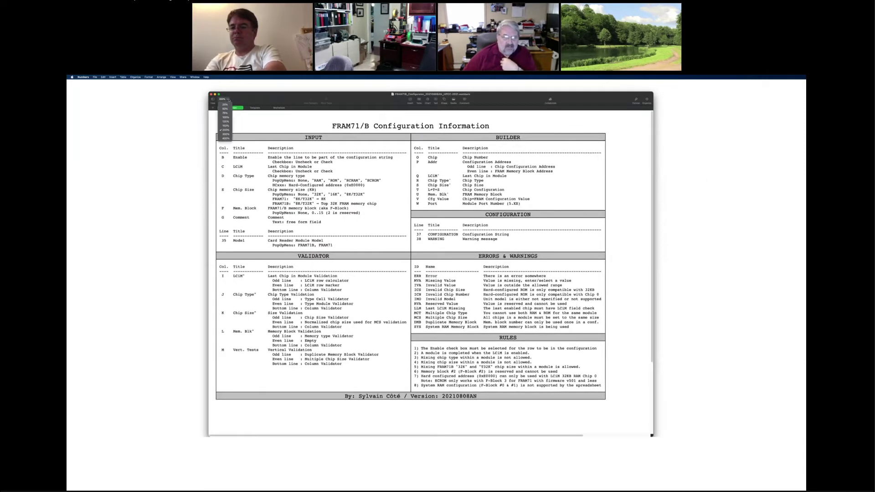
left_click(226, 134)
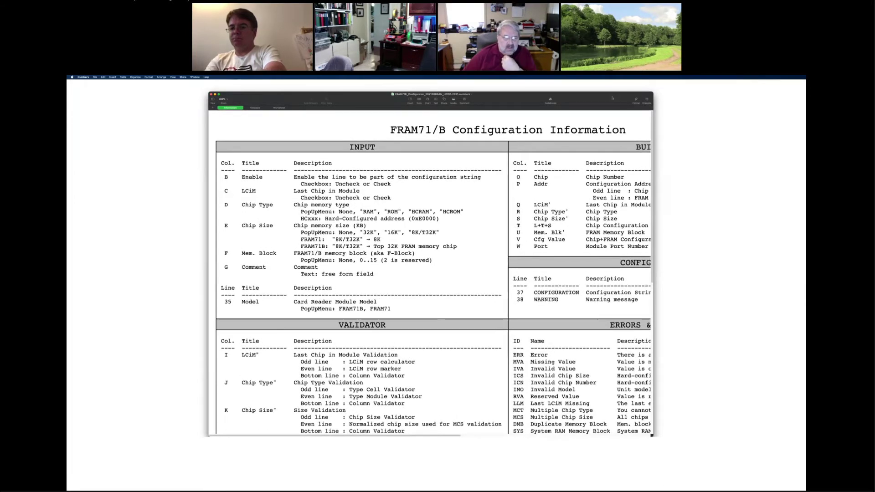
double_click(240, 94)
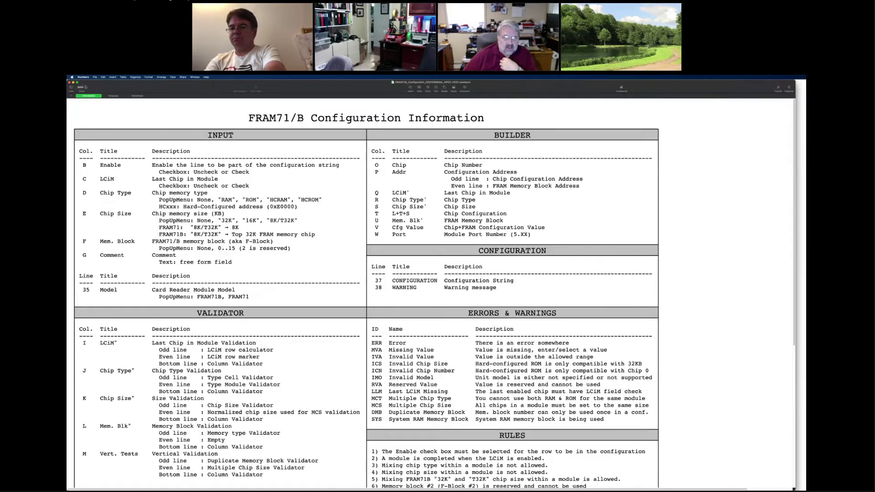
Step: Set the zoom back to 200%, shrink the window to fit, and centre it
left_click(81, 86)
left_click(84, 118)
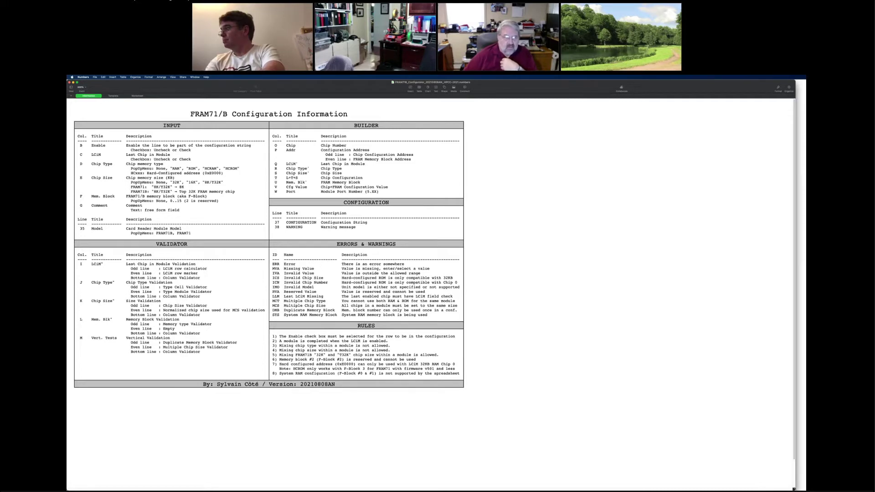
left_click_drag(793, 490, 481, 400)
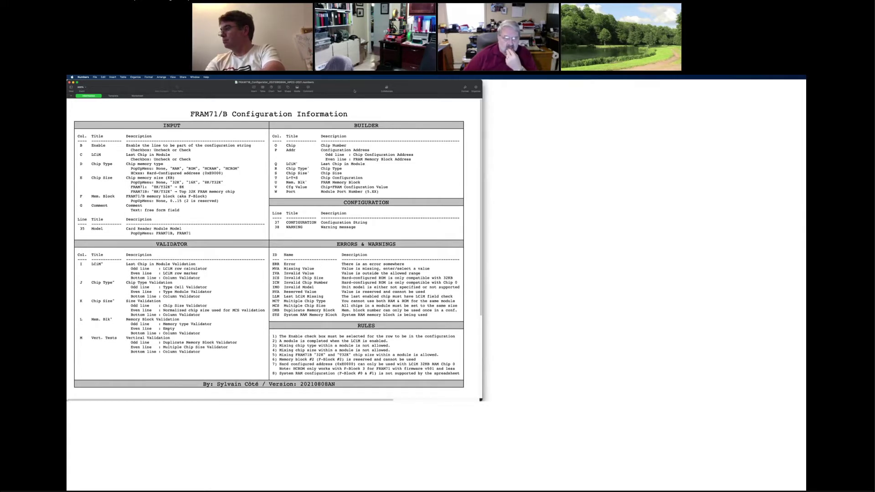
left_click_drag(355, 90, 518, 107)
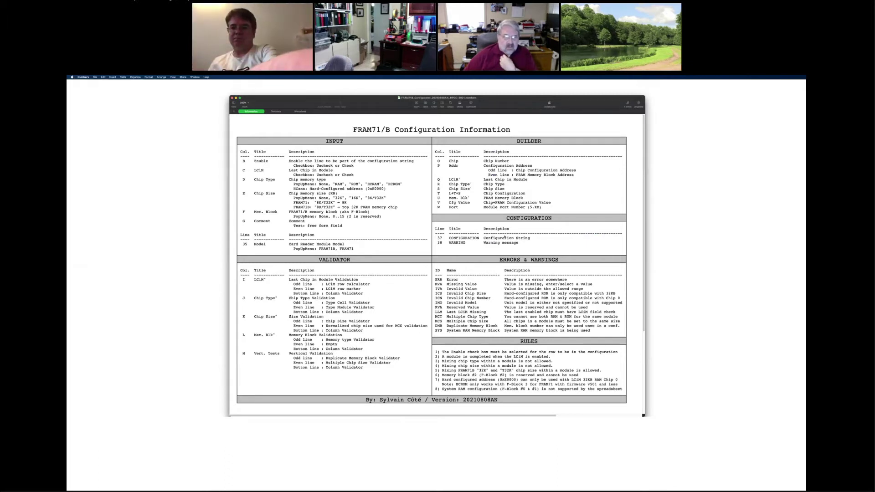
Step: Duplicate the Template sheet and name the copy Config 4
left_click(279, 111)
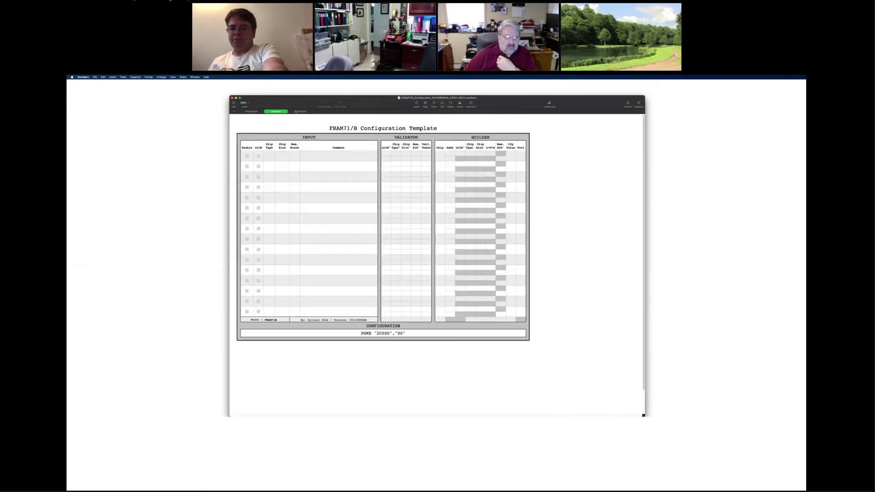
left_click(300, 112)
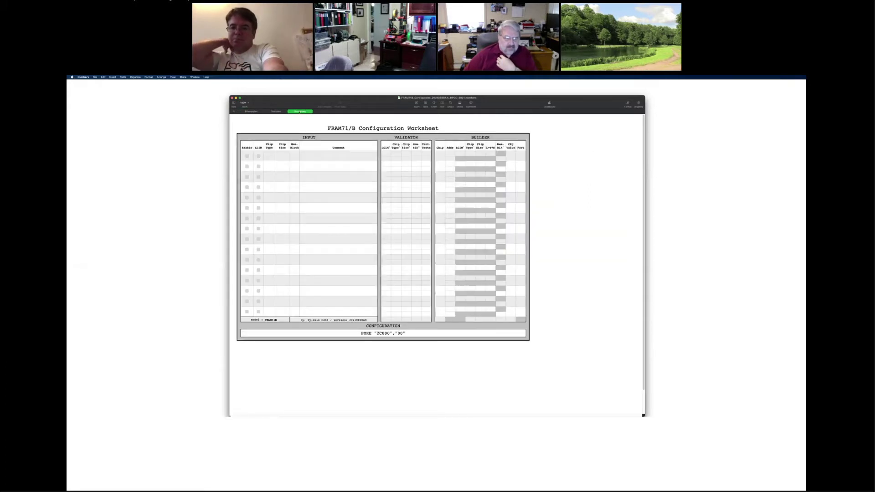
left_click(276, 111)
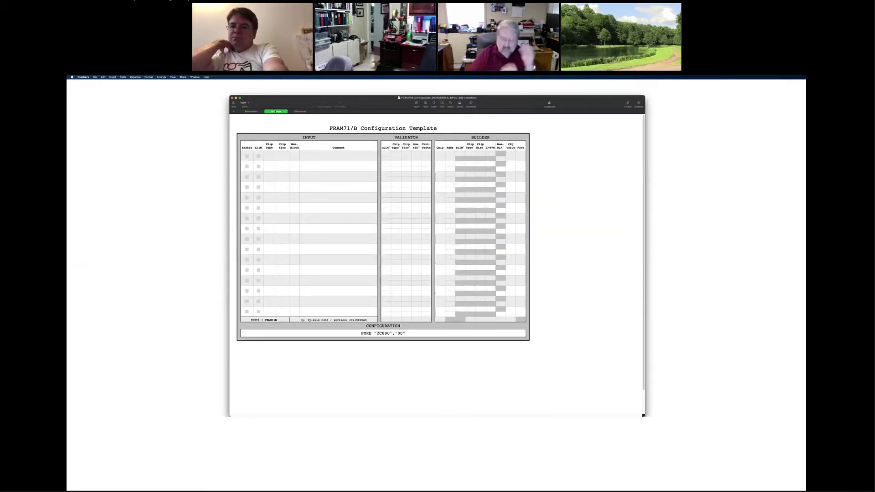
left_click(274, 111)
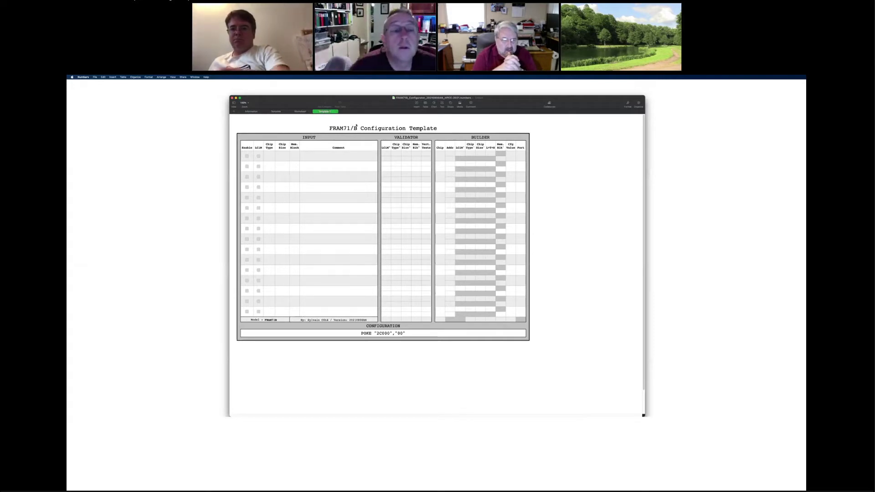
type("Config 4")
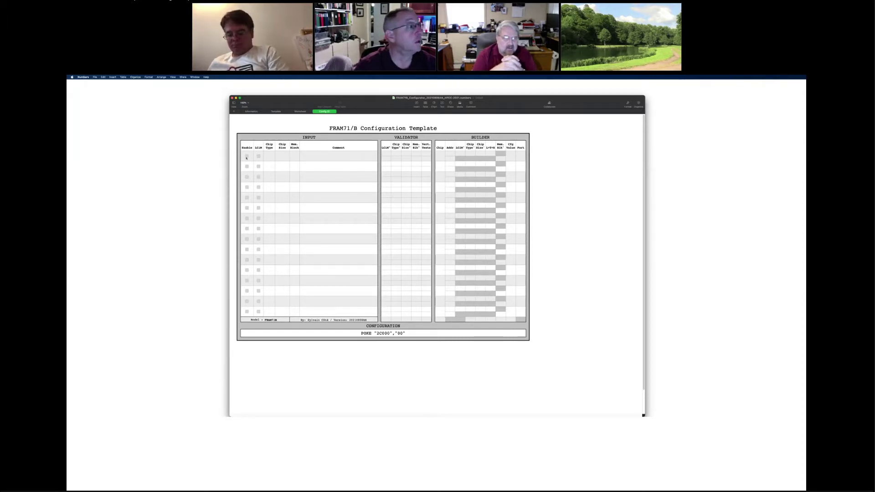
left_click(283, 321)
Step: Set the card reader Model to FRAM71B and enable row 1 as last chip in module
left_click(288, 320)
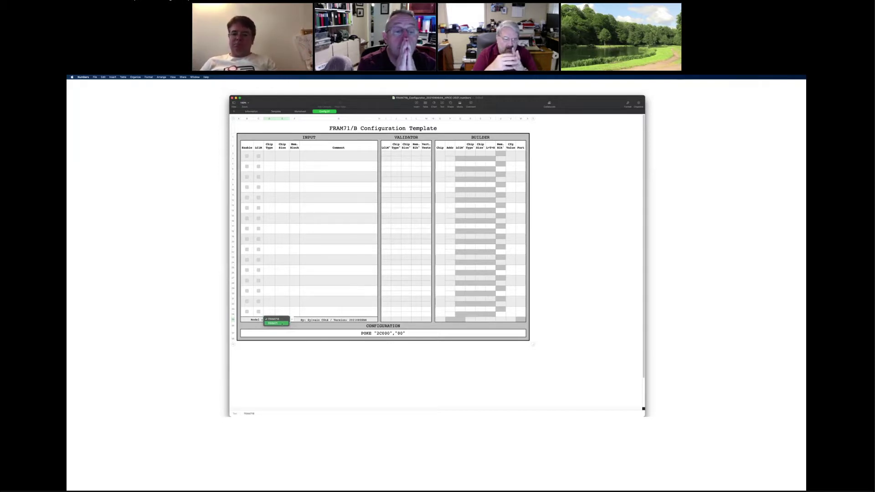
left_click(275, 319)
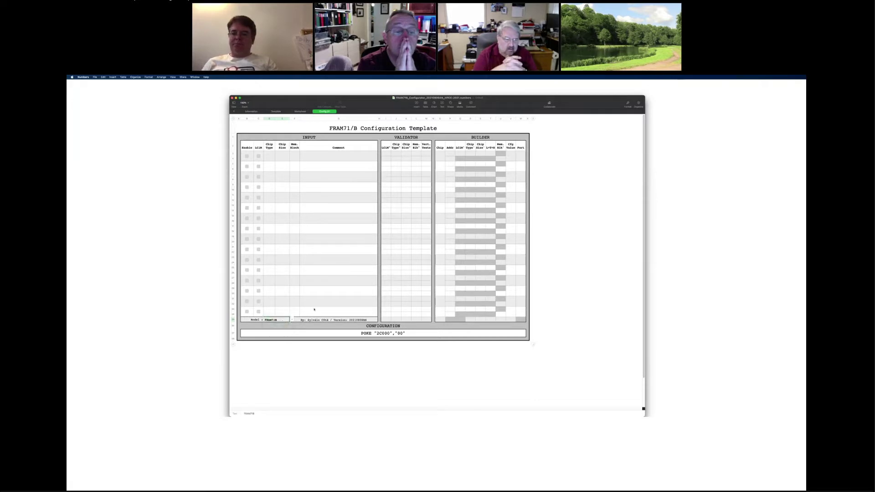
left_click(247, 156)
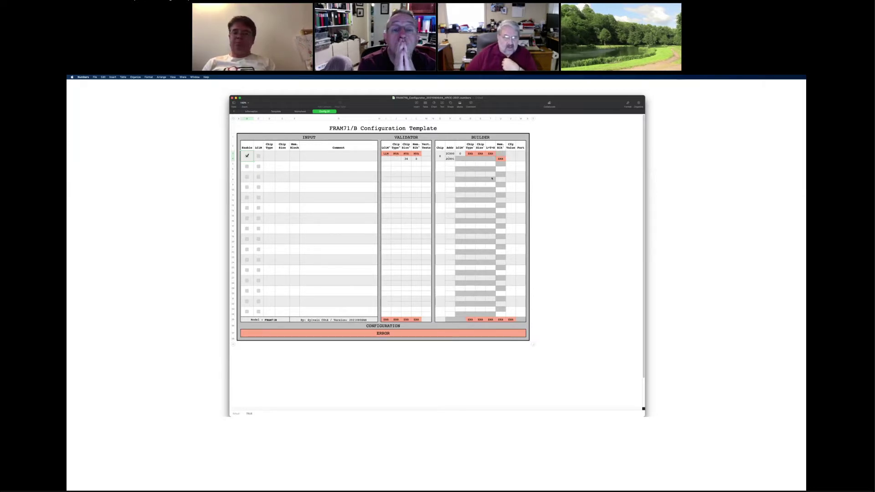
left_click(259, 156)
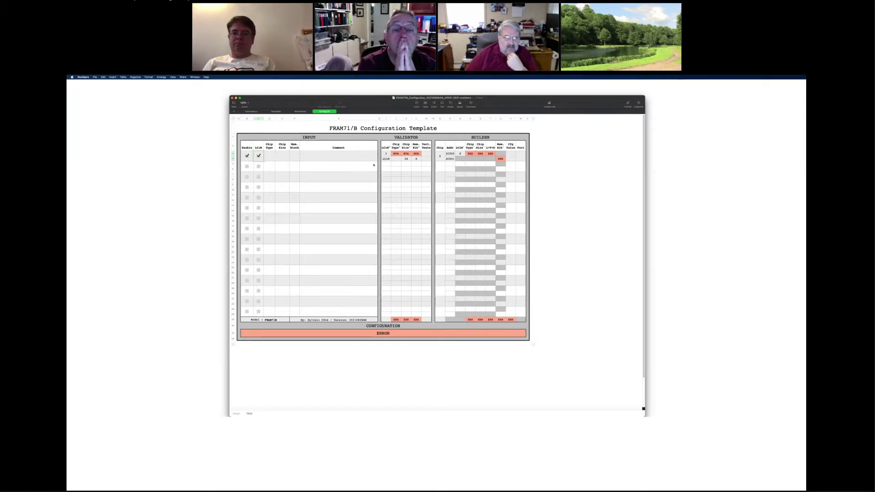
Step: Make row 1 a 32K RAM chip in memory block 3
left_click(267, 158)
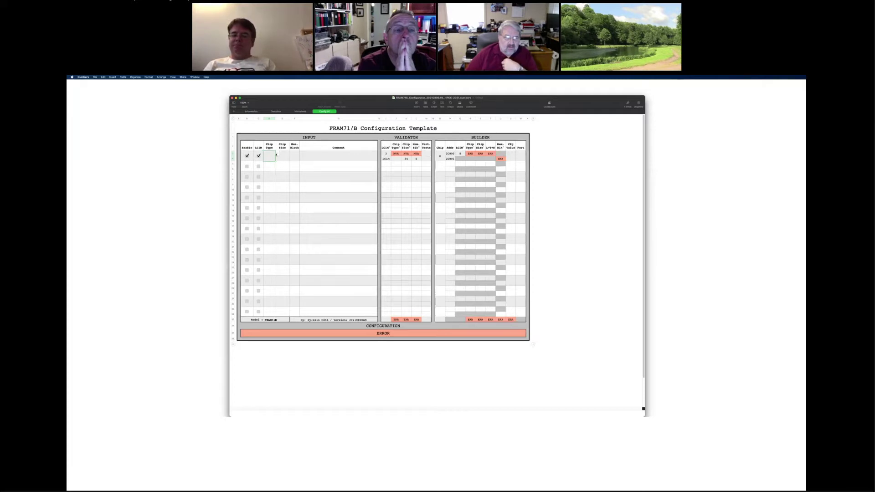
left_click(277, 155)
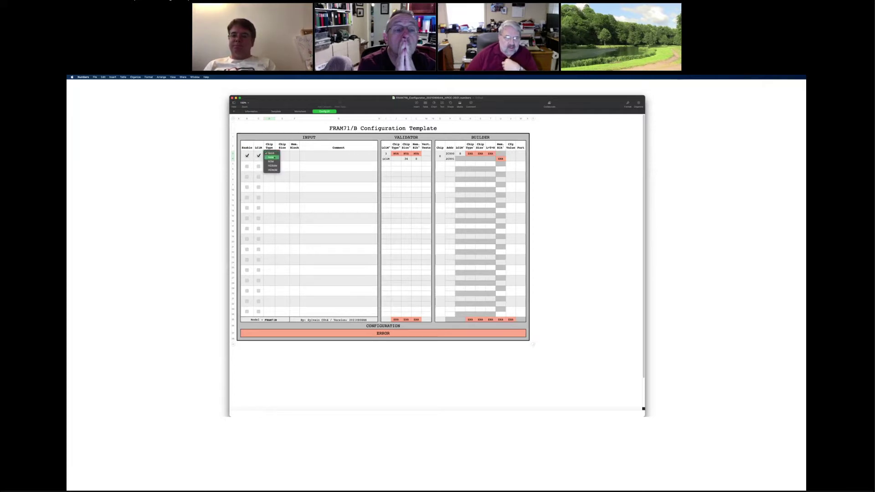
left_click(279, 157)
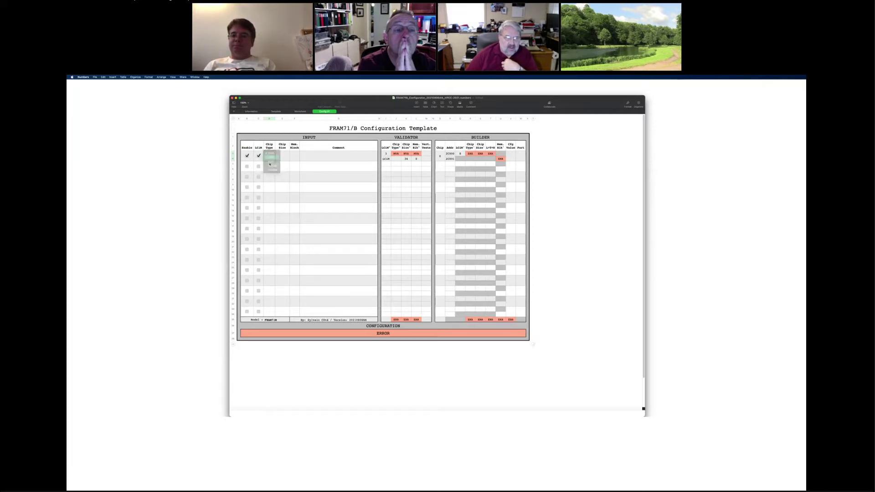
left_click(292, 154)
left_click(297, 158)
left_click(303, 155)
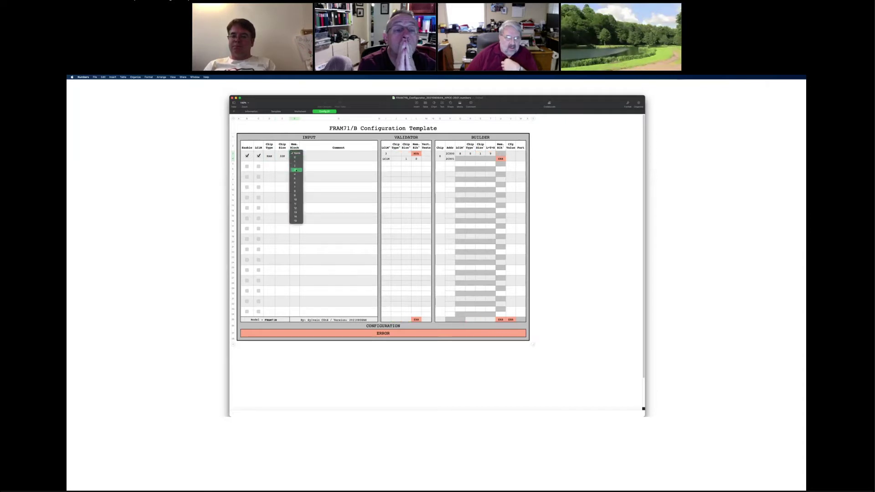
left_click(301, 169)
left_click(325, 153)
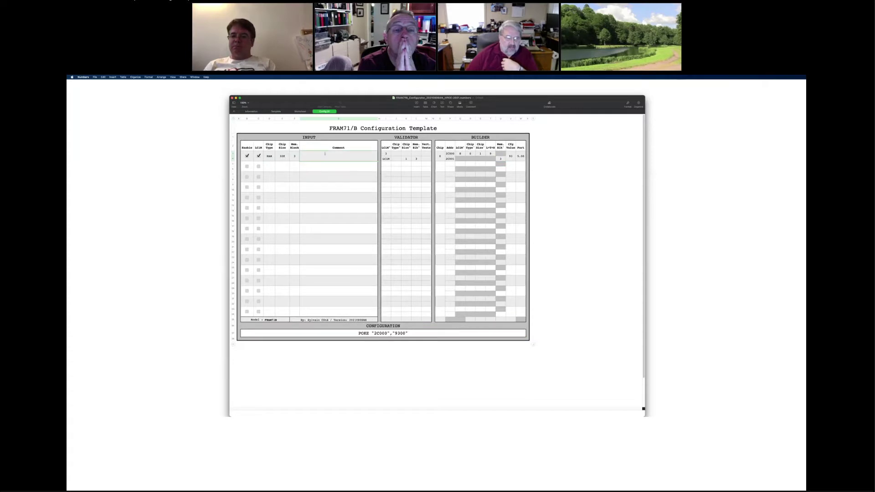
Step: Enter the comment 'xxxcvxcv' in row 1's Comment cell
type("xxxcvxcv")
key("Return")
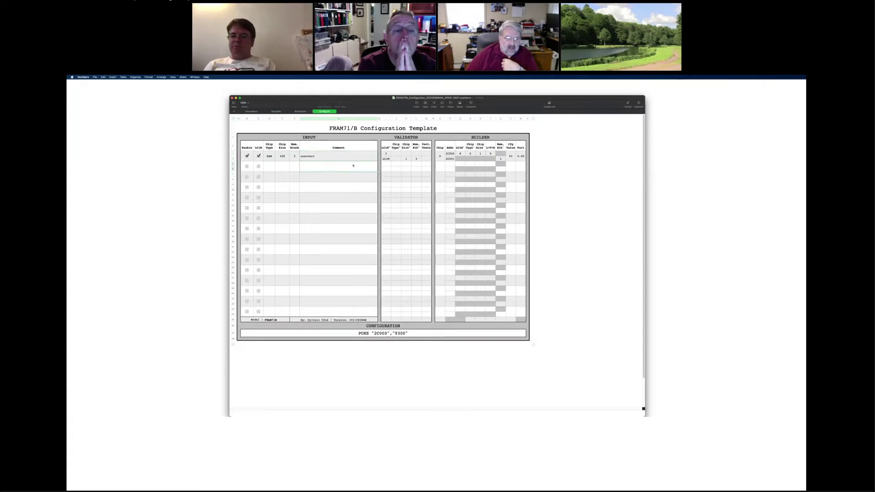
key("Up")
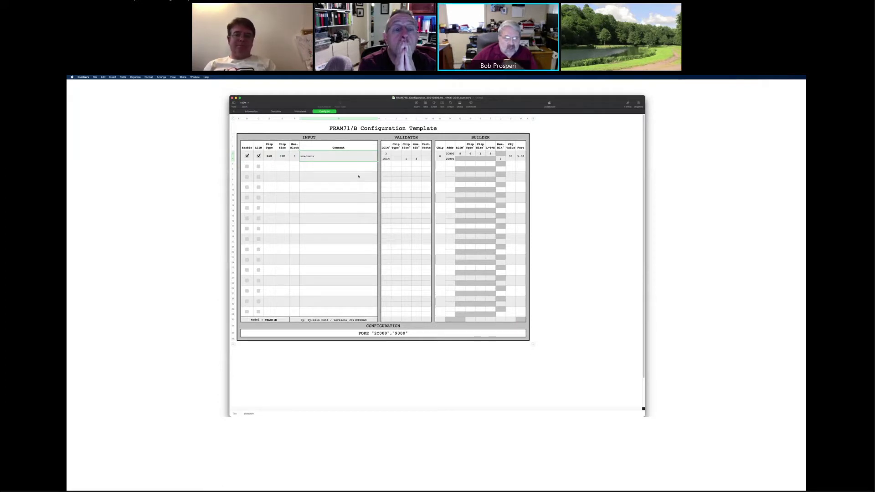
Step: Zoom the sheet to 200% and enlarge the window to show more of the template
left_click(244, 103)
left_click(246, 134)
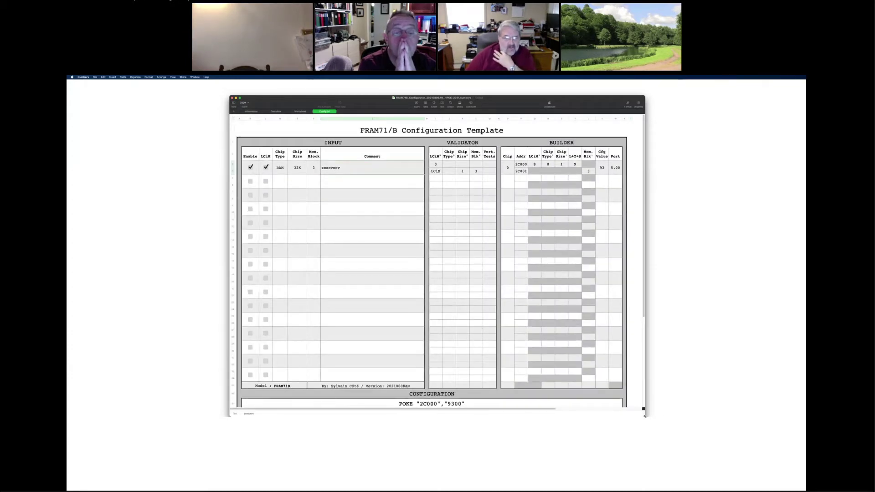
left_click_drag(645, 416, 648, 434)
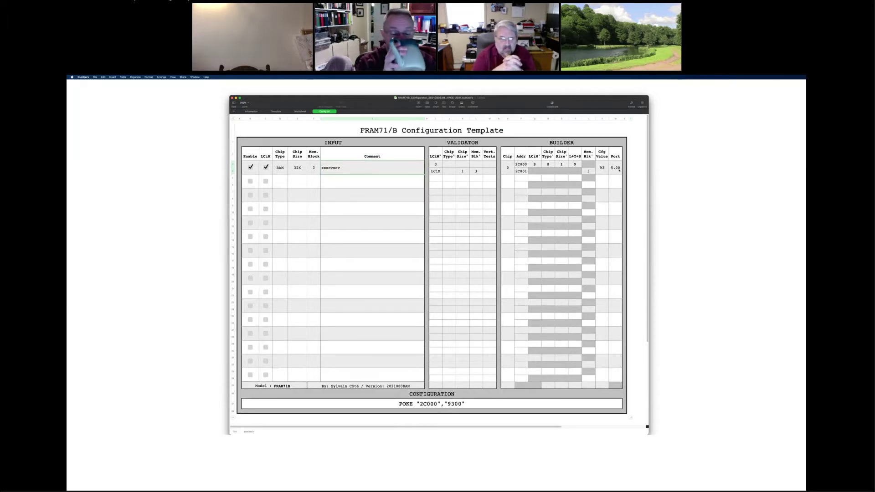
scroll(619, 170, "right", 1)
scroll(619, 170, "left", 1)
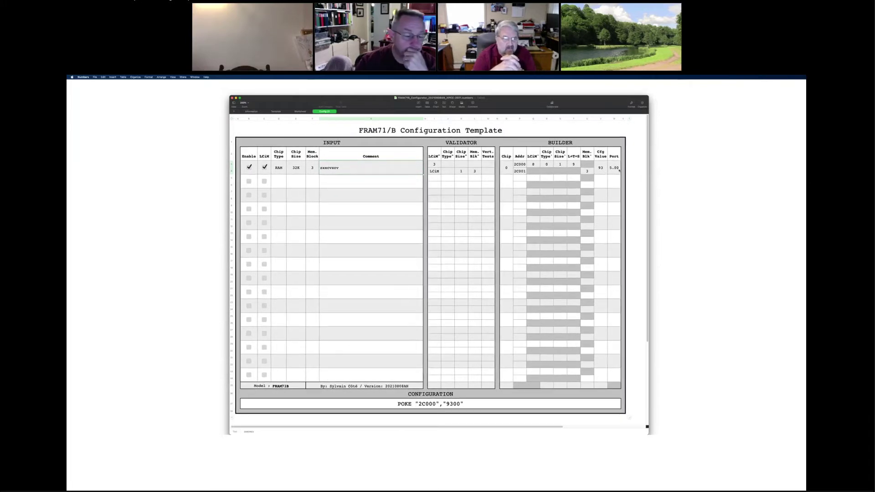
scroll(619, 170, "right", 1)
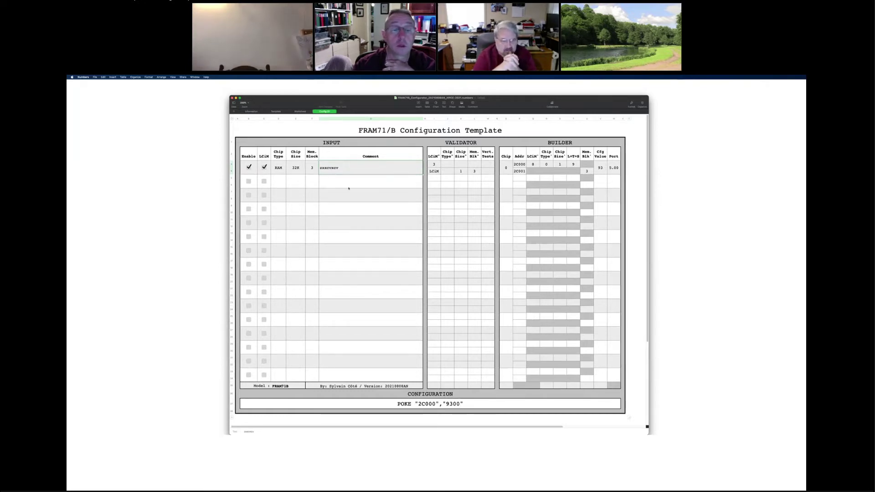
Step: Enable row 2 with LCiM on as a 32K RAM chip in memory block 4
left_click(248, 181)
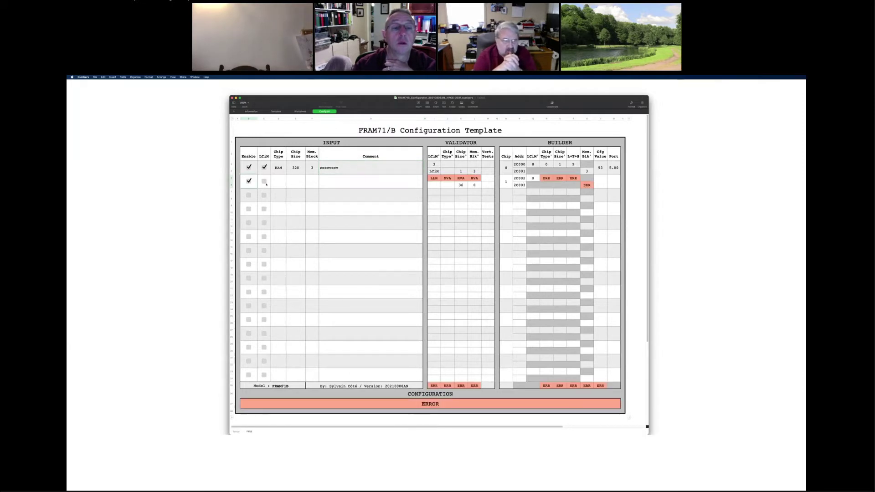
left_click(264, 182)
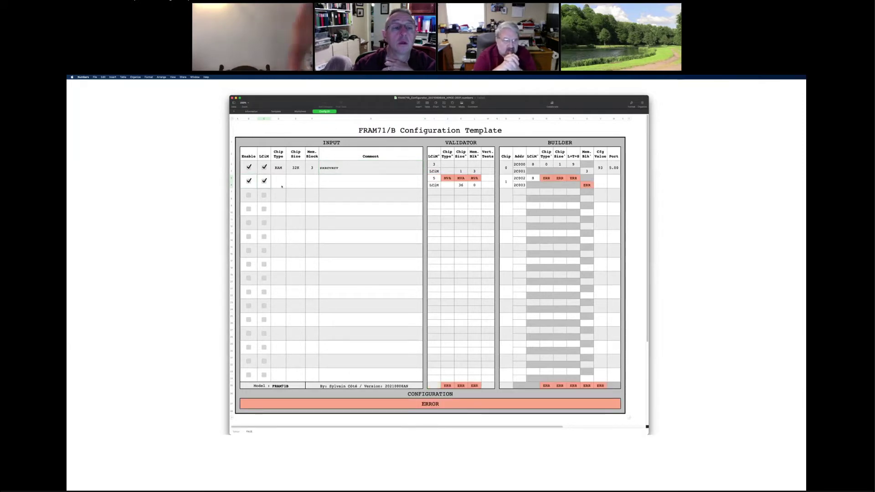
left_click(279, 182)
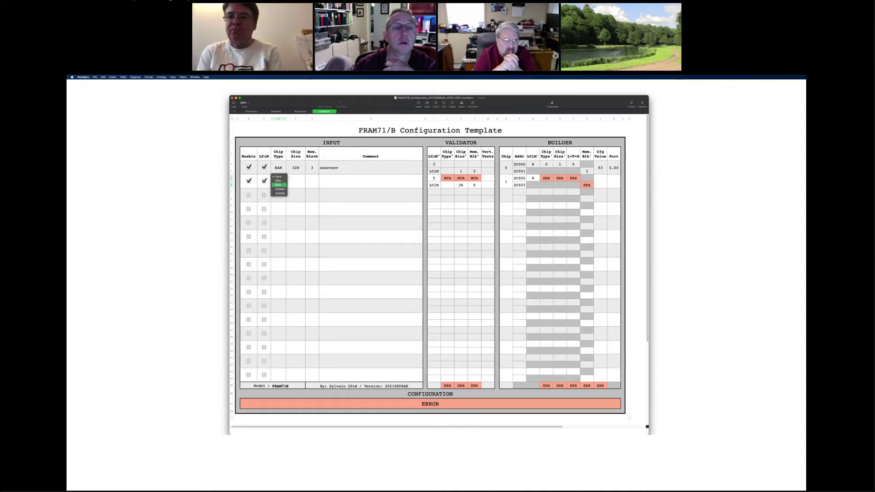
left_click(281, 181)
left_click(297, 181)
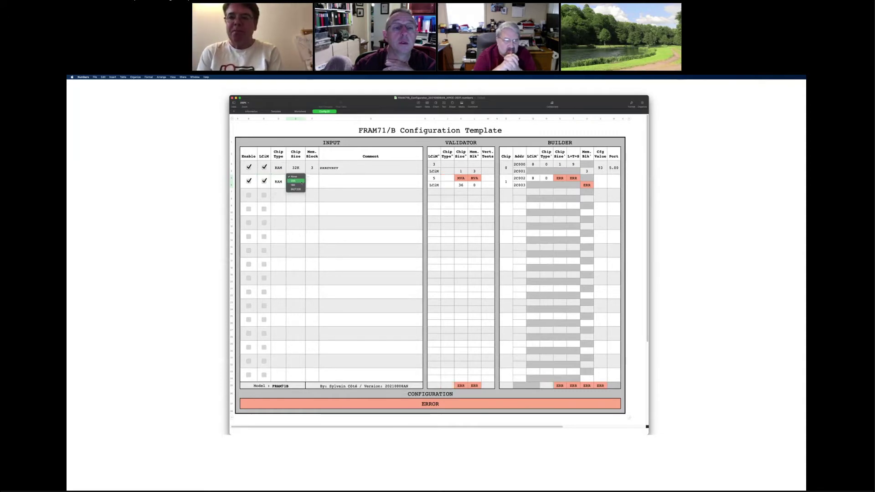
left_click(297, 184)
left_click(315, 181)
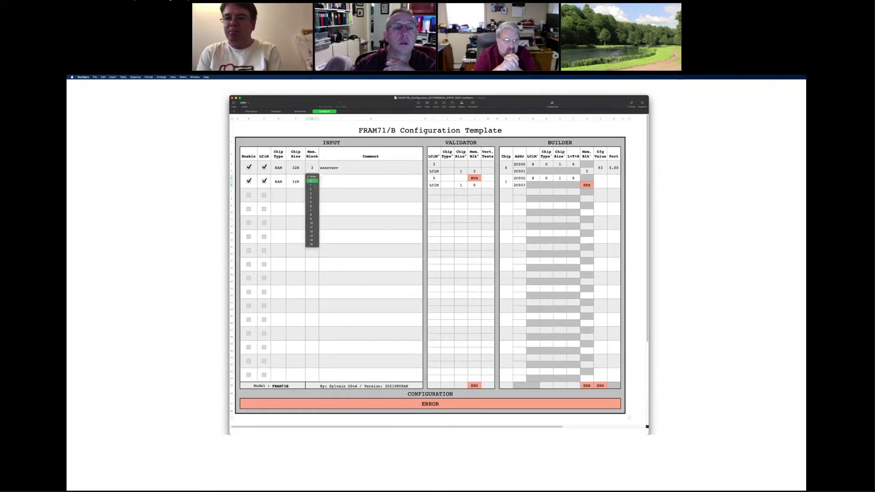
left_click(313, 197)
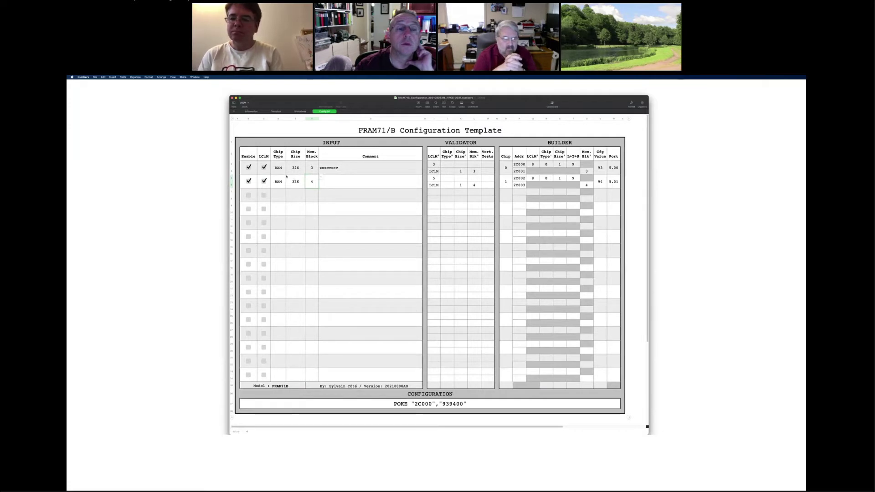
Step: Turn off row 1's LCiM and enable row 3 as an LCiM RAM chip
left_click(264, 168)
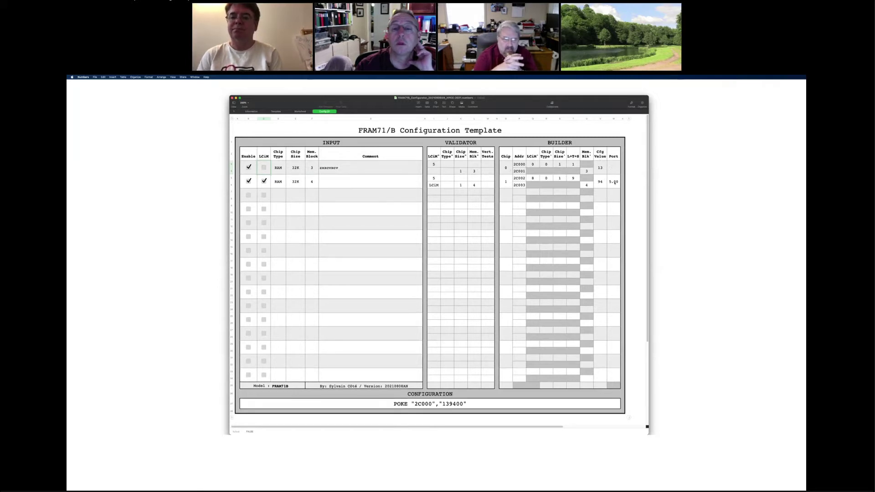
scroll(614, 177, "right", 1)
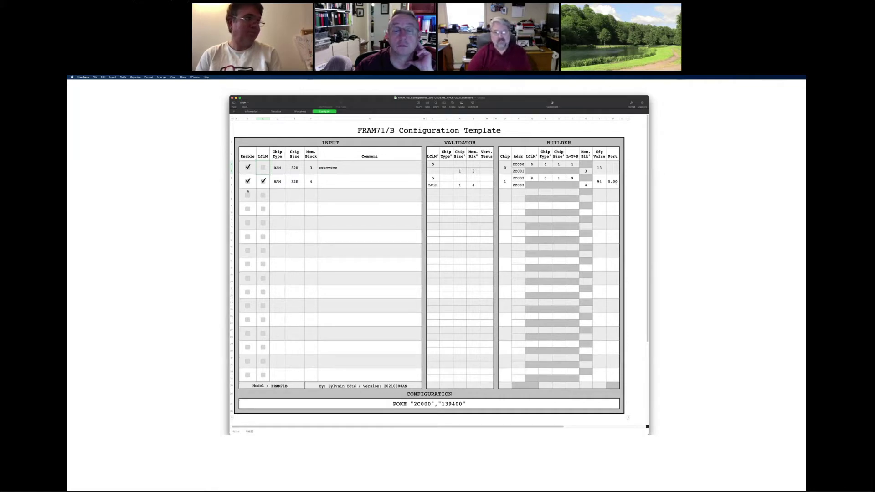
left_click(248, 195)
left_click(263, 195)
left_click(278, 195)
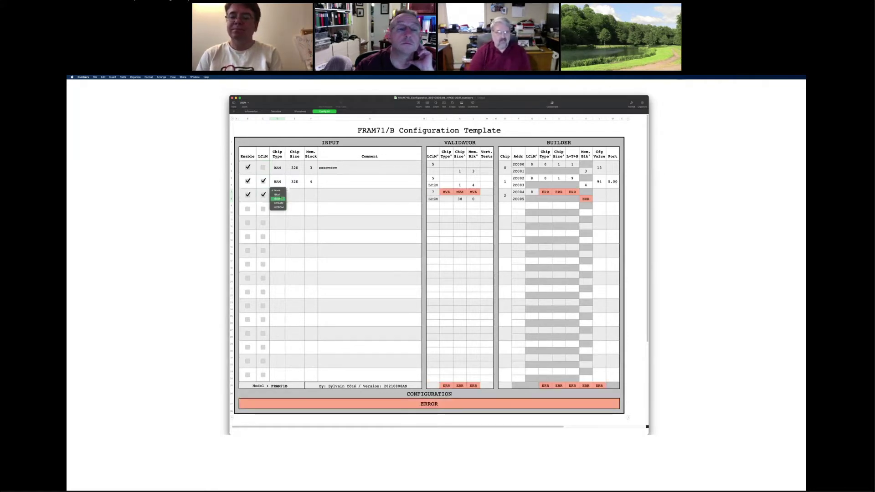
left_click(277, 194)
key("Tab")
Step: Give row 3 a 32K size and memory block 5, then clear row 2's LCiM
left_click(301, 195)
left_click(295, 195)
left_click(319, 191)
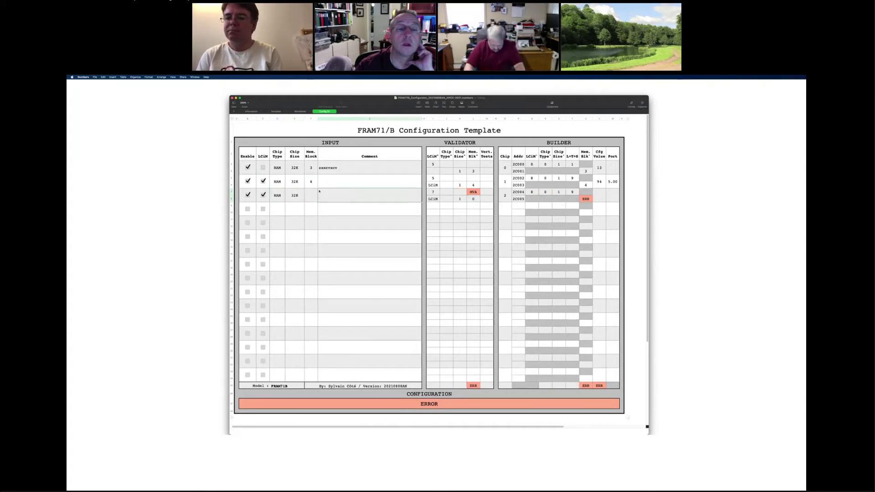
left_click(312, 197)
left_click(312, 198)
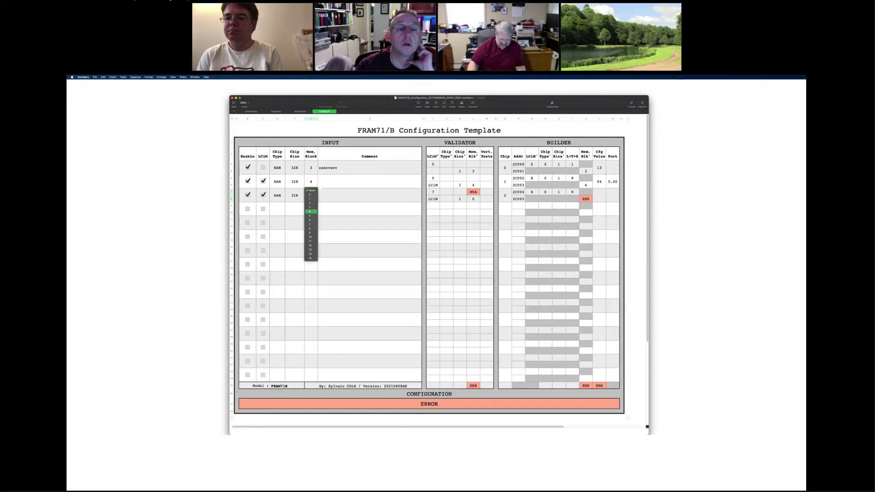
left_click(312, 216)
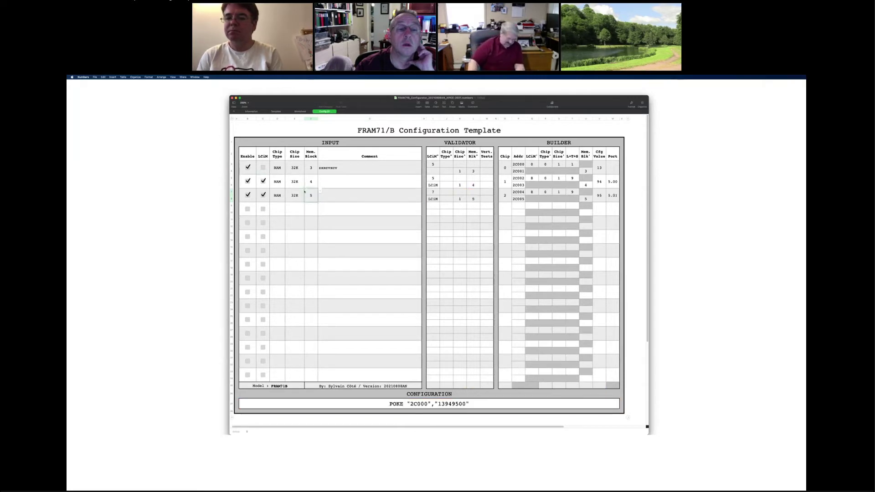
left_click(264, 181)
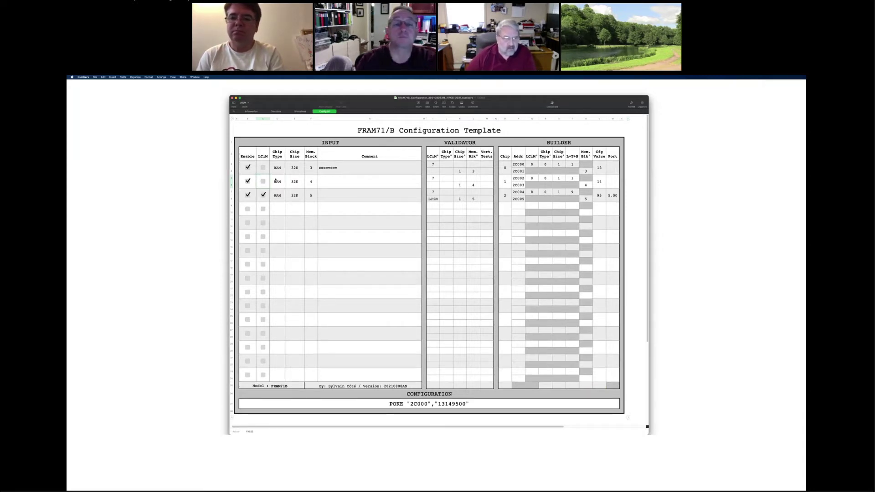
left_click(313, 196)
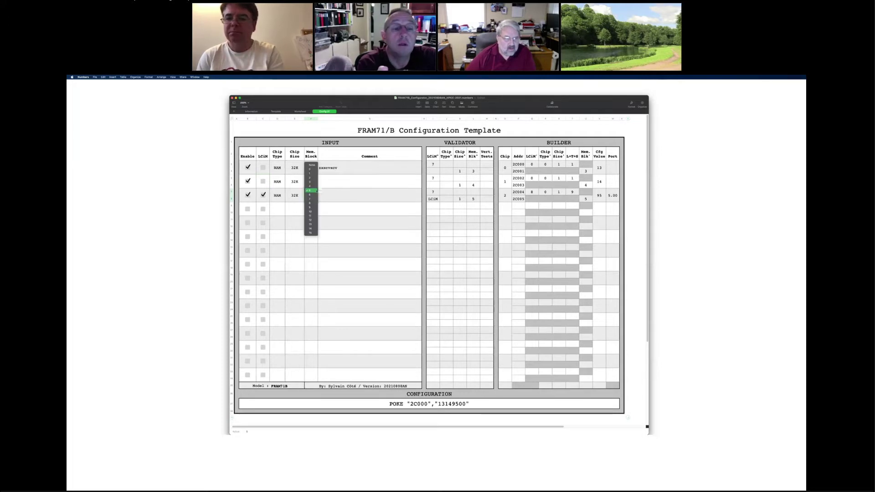
left_click(314, 187)
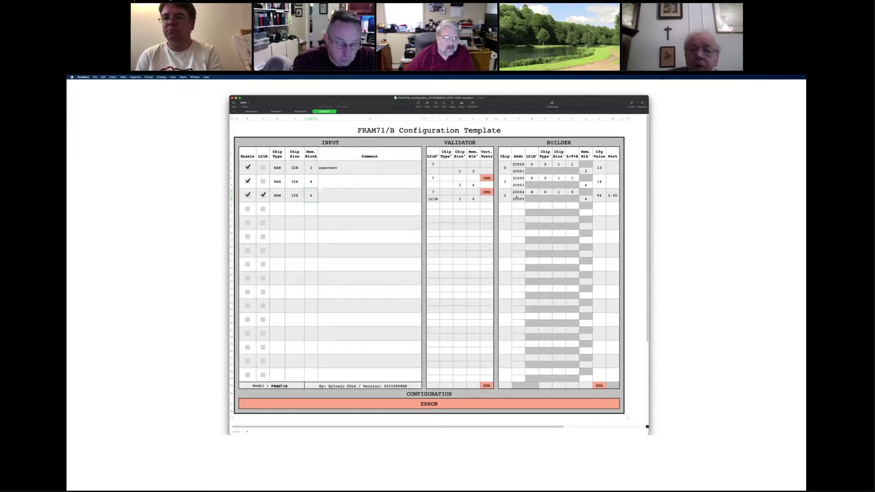
left_click(321, 192)
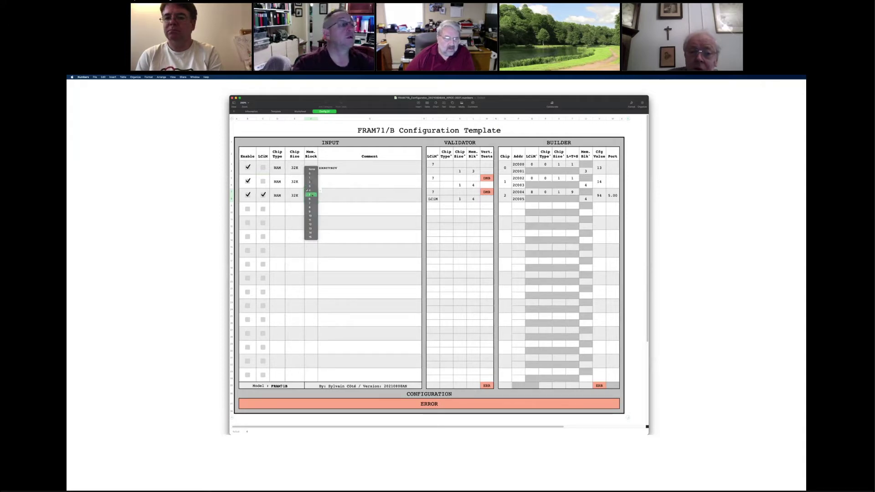
left_click(311, 194)
left_click(280, 182)
left_click(288, 177)
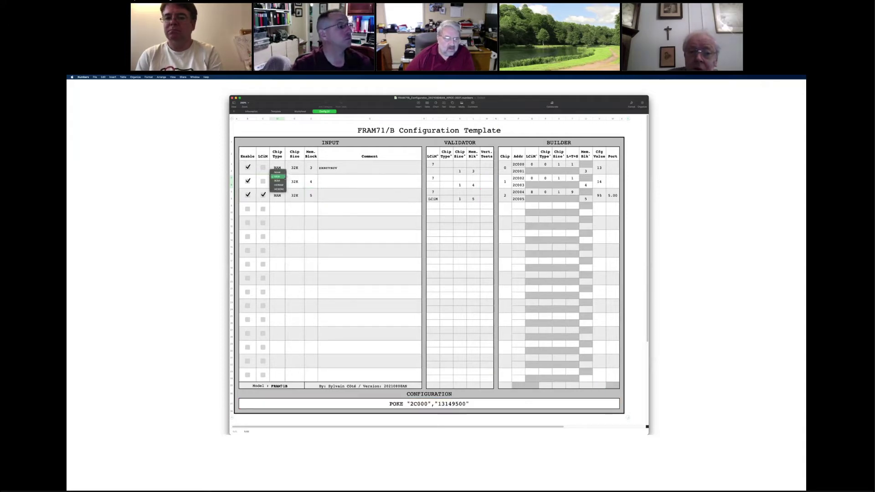
left_click(277, 182)
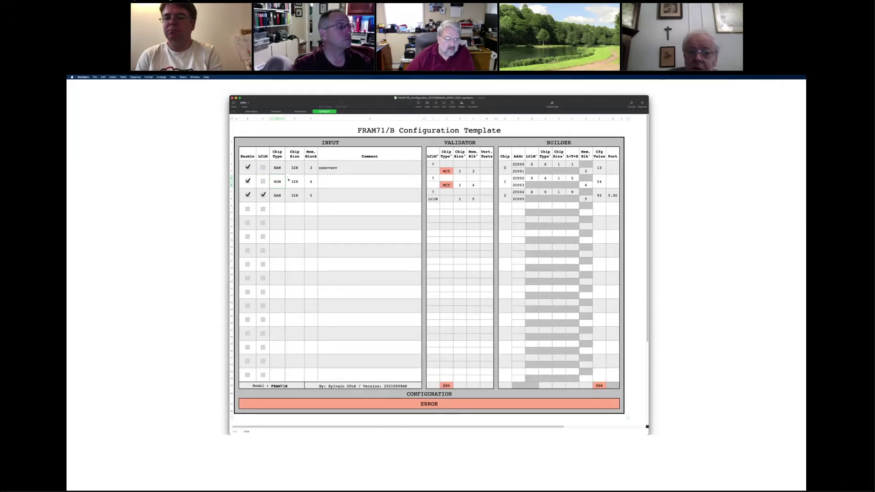
left_click(262, 180)
left_click(263, 181)
left_click(263, 167)
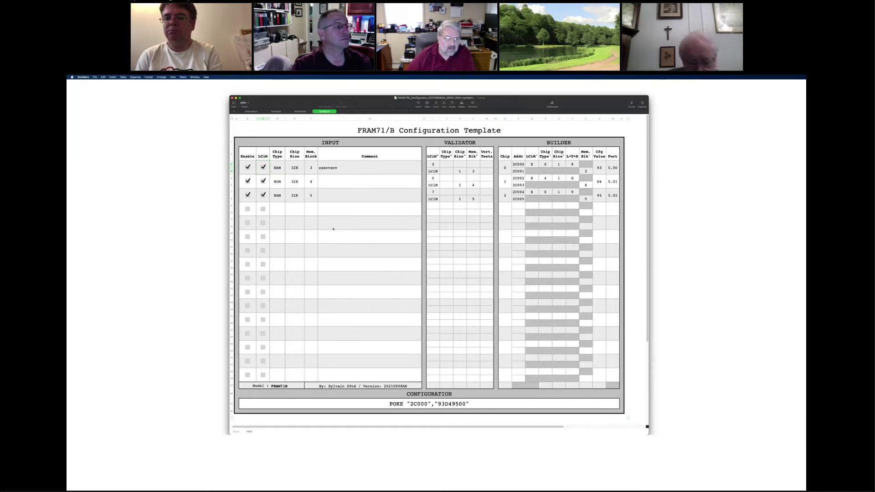
left_click(263, 167)
left_click(263, 181)
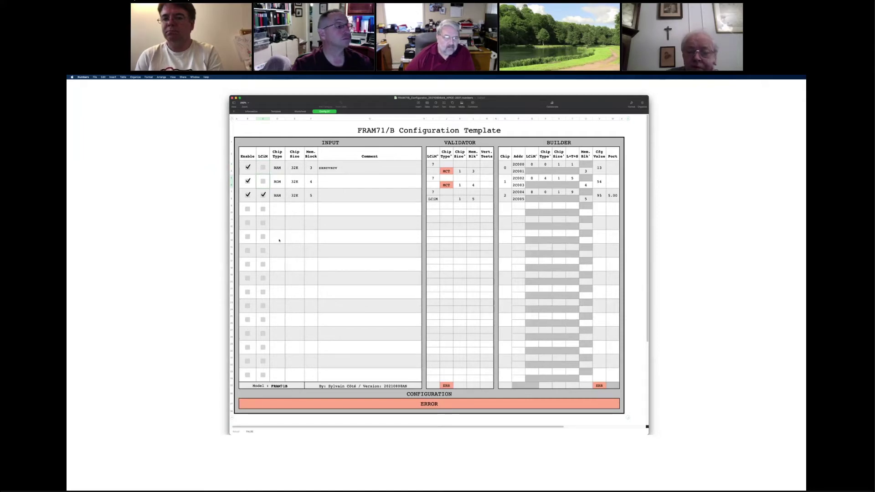
left_click(283, 181)
left_click(286, 179)
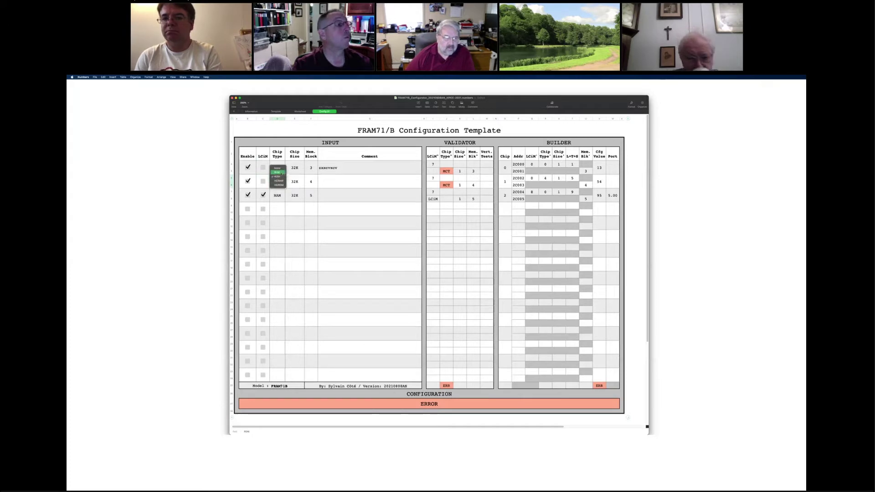
left_click(278, 173)
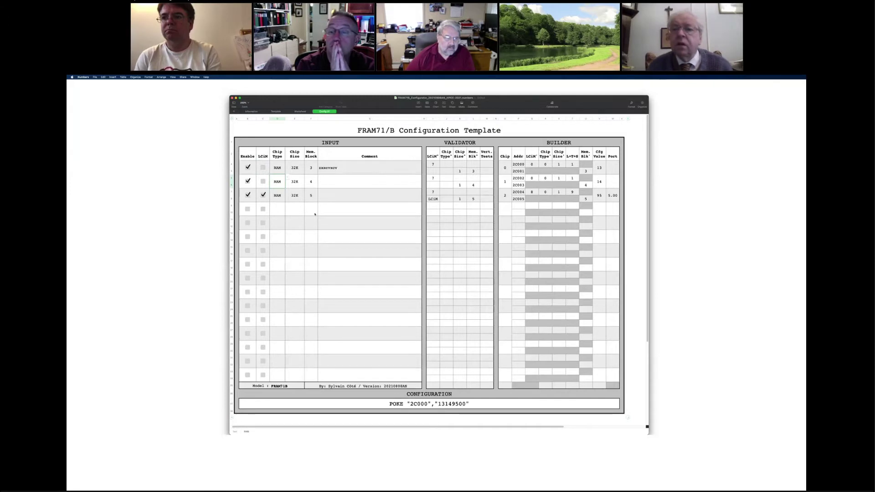
left_click(314, 169)
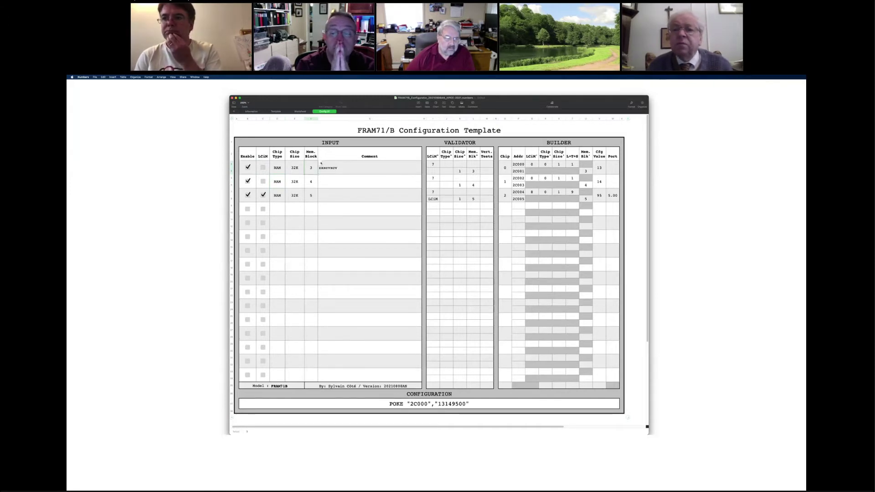
left_click(316, 167)
left_click(315, 159)
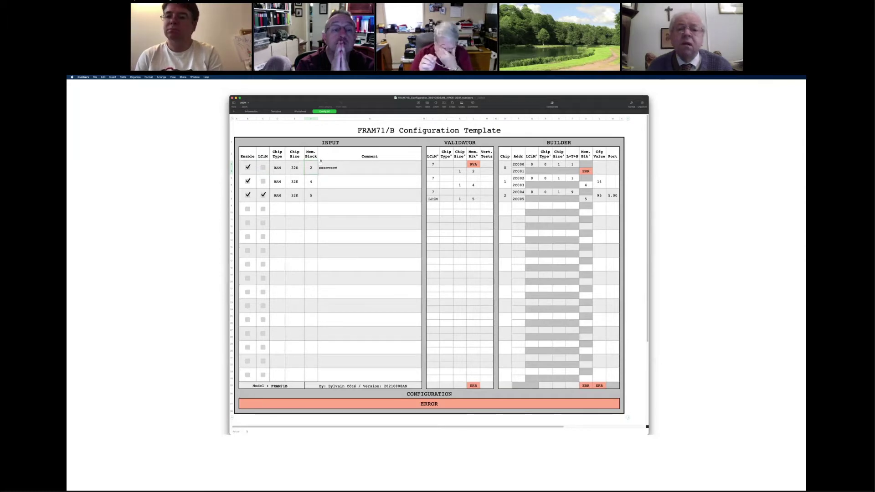
left_click(320, 164)
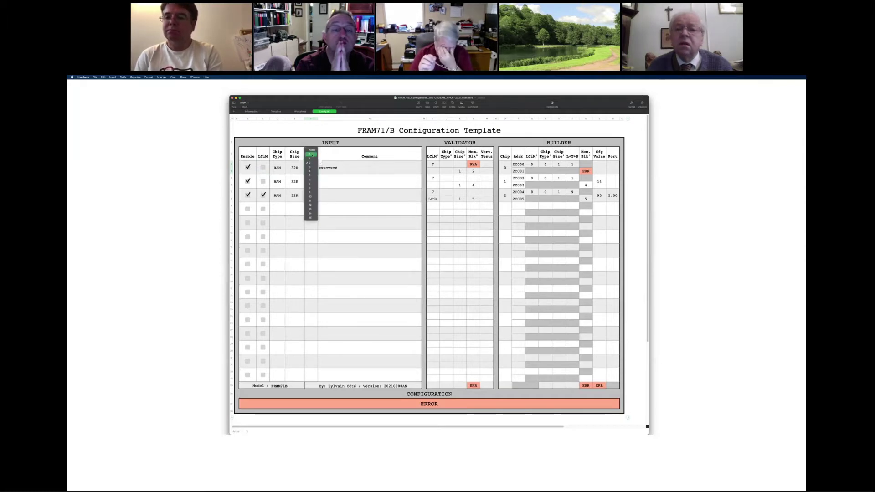
left_click(367, 236)
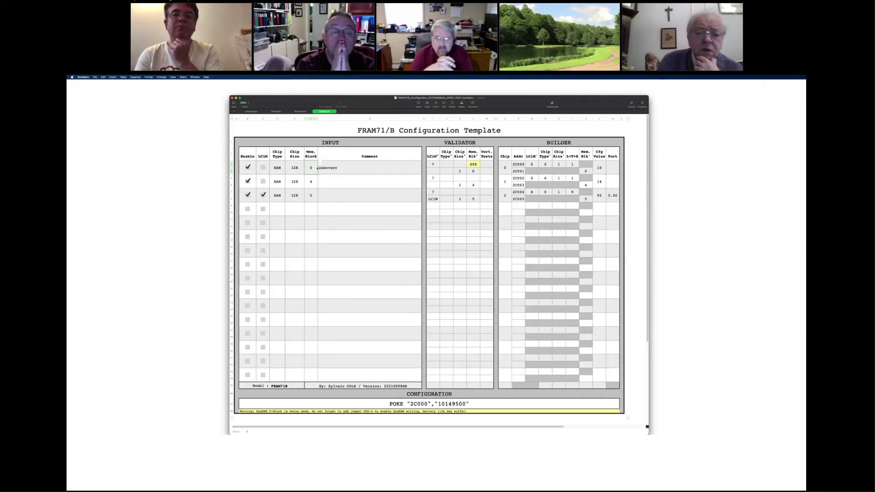
scroll(320, 161, "right", 1)
scroll(320, 162, "right", 1)
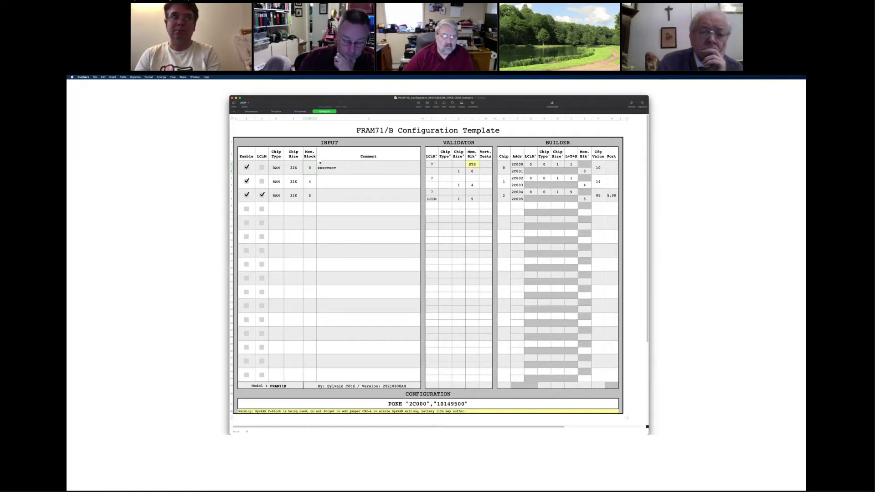
left_click(319, 163)
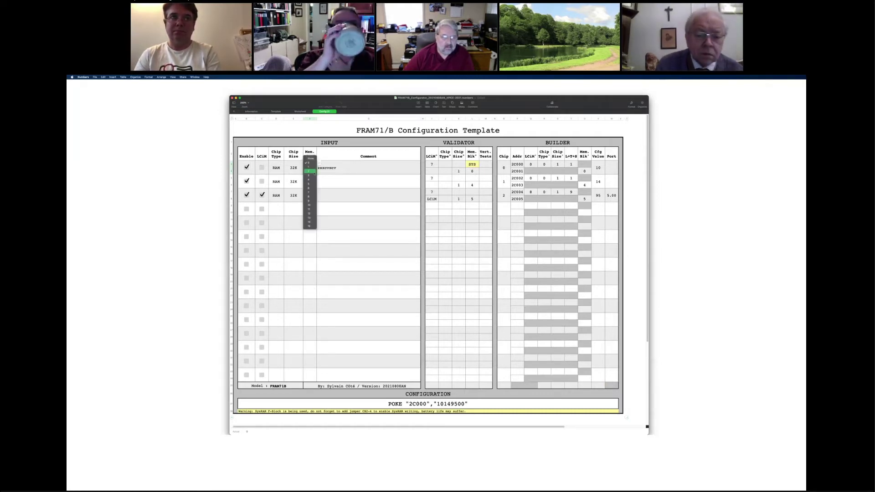
left_click(309, 175)
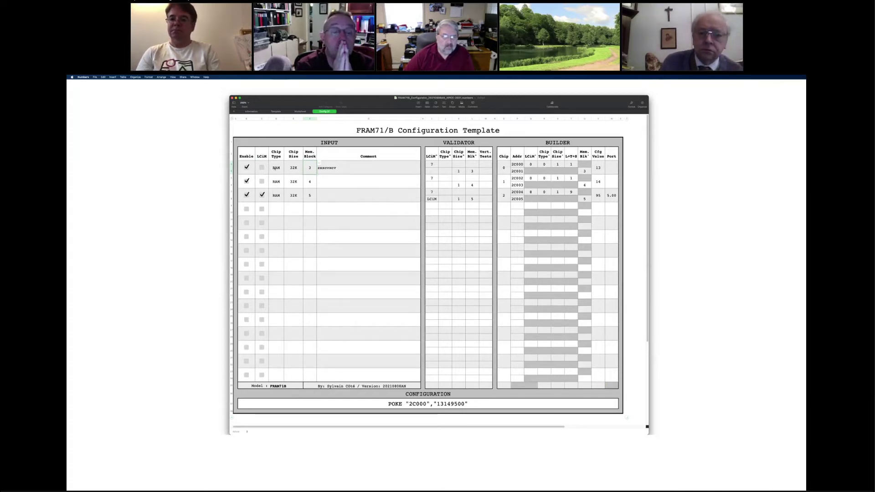
Step: Toggle LCiM on rows 2 and 1, leaving row 2's LCiM off
left_click(262, 181)
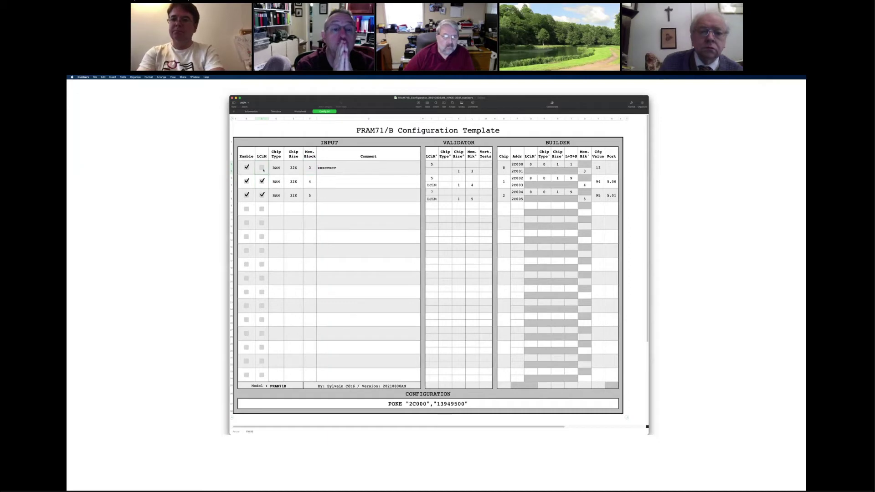
left_click(262, 167)
left_click(262, 181)
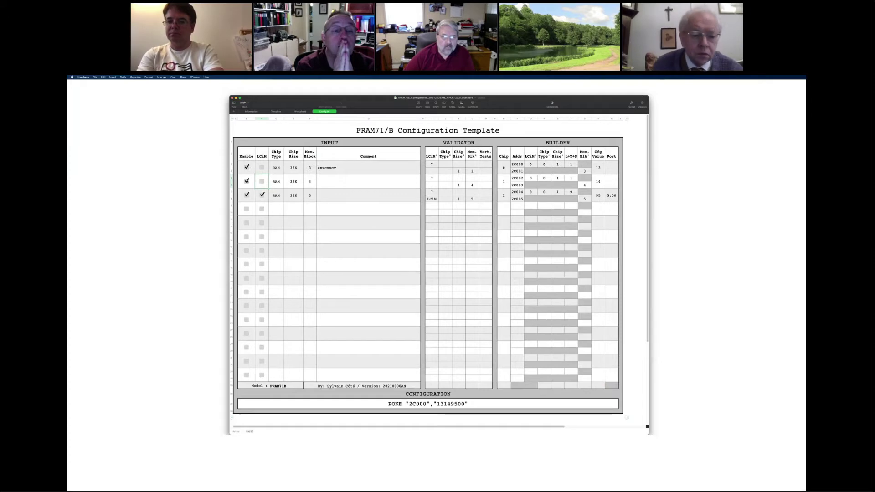
Step: Disable and re-enable row 2, watching the Validator, Builder and POKE string update
left_click(246, 181)
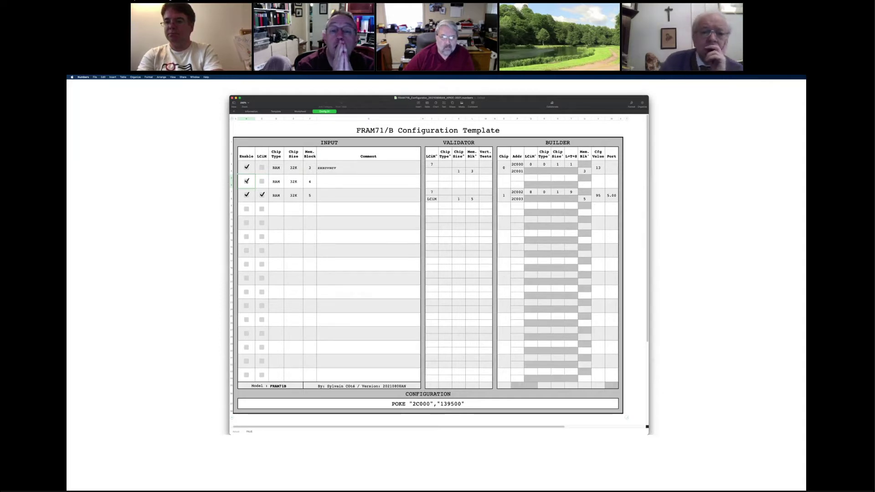
left_click(246, 182)
left_click(246, 182)
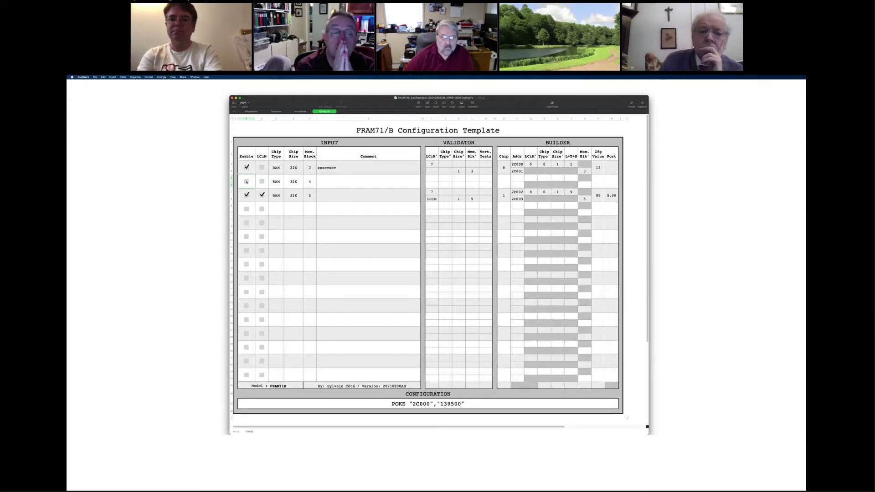
left_click(247, 181)
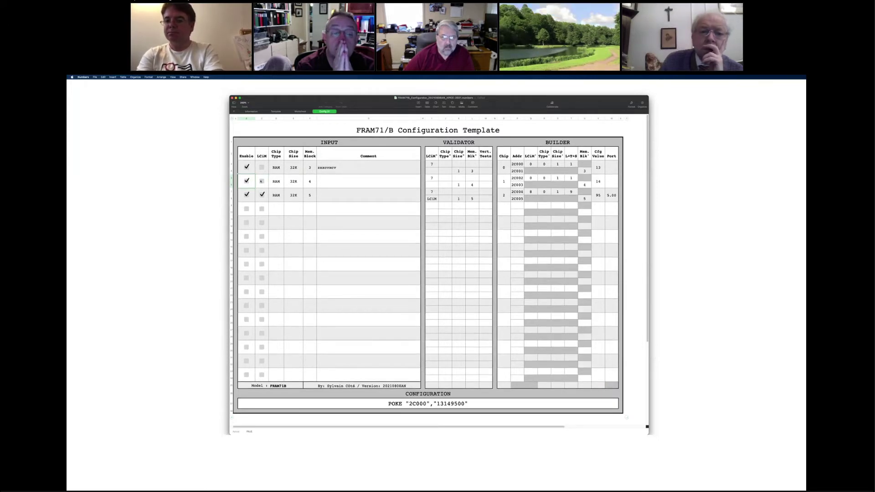
Step: Turn on row 1's LCiM and change its chip type to HCRAM
left_click(261, 168)
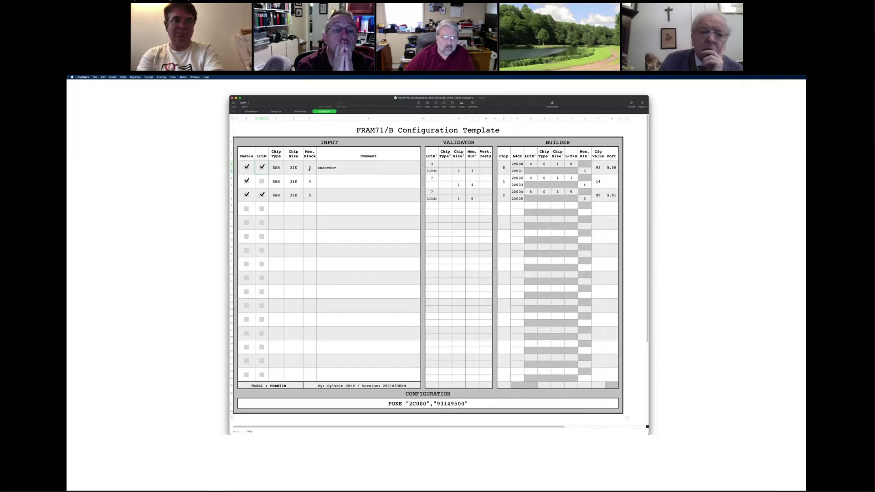
left_click(310, 169)
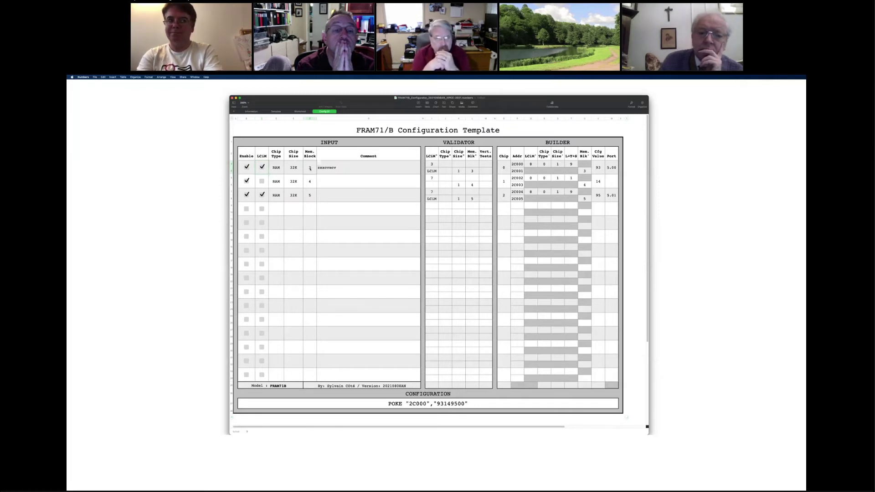
key("Left")
key("Left")
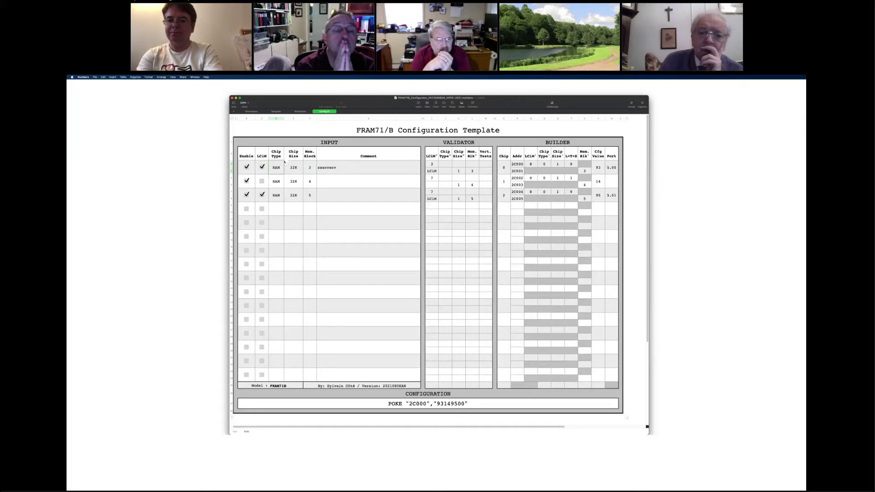
left_click(287, 166)
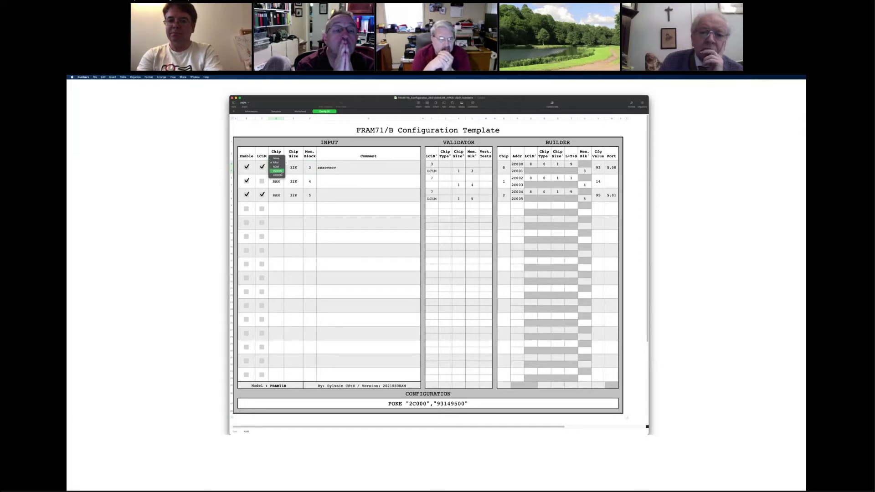
left_click(278, 171)
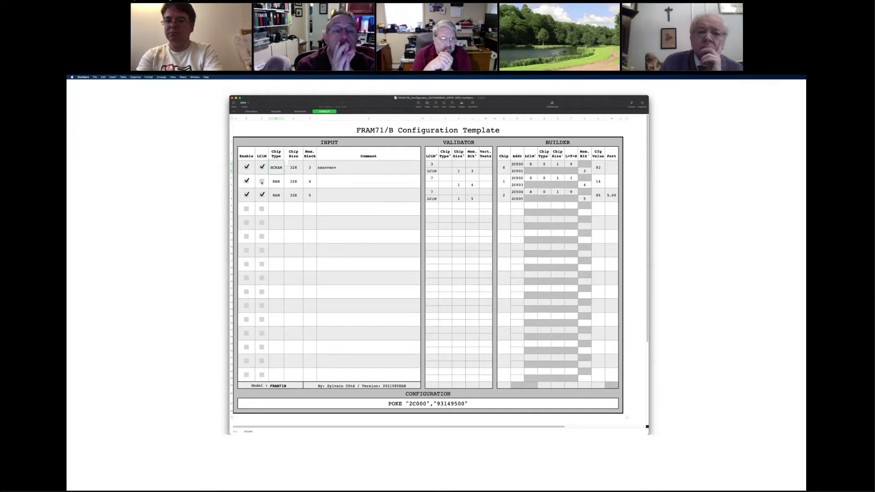
Step: Turn on LCiM for chip row 2 and set its Chip Type to HCRAM
left_click(262, 181)
left_click(282, 181)
left_click(281, 182)
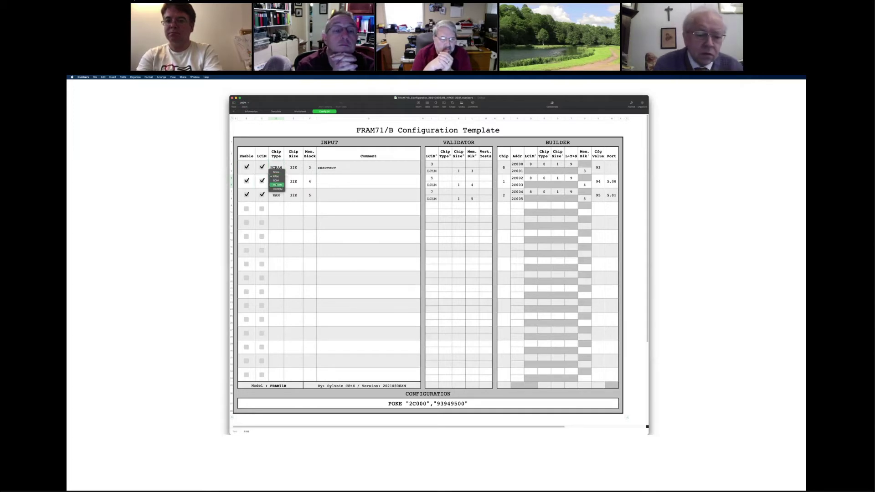
left_click(276, 184)
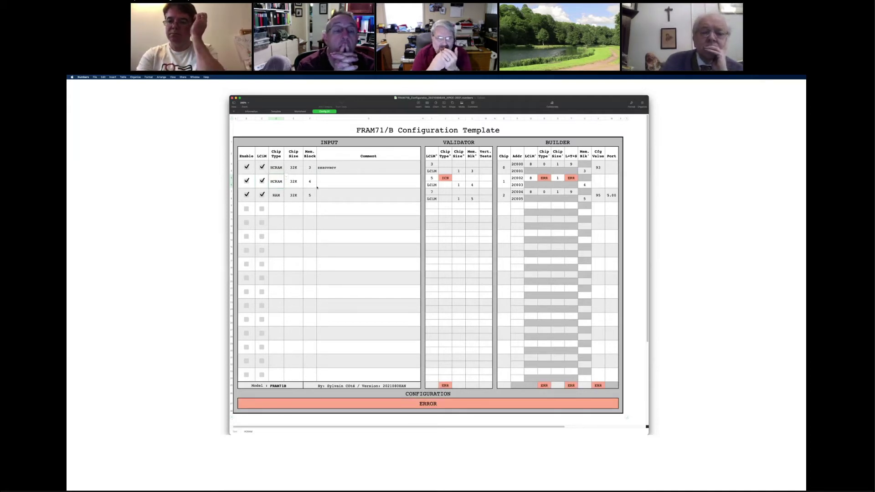
Step: Reset chip row 1 to RAM and leave its Enable checkbox off
left_click(274, 170)
left_click(275, 169)
left_click(276, 154)
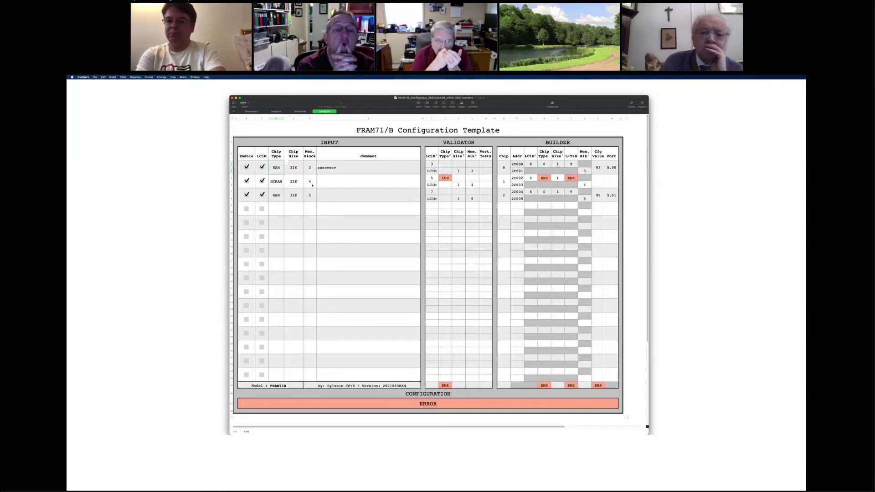
left_click(247, 168)
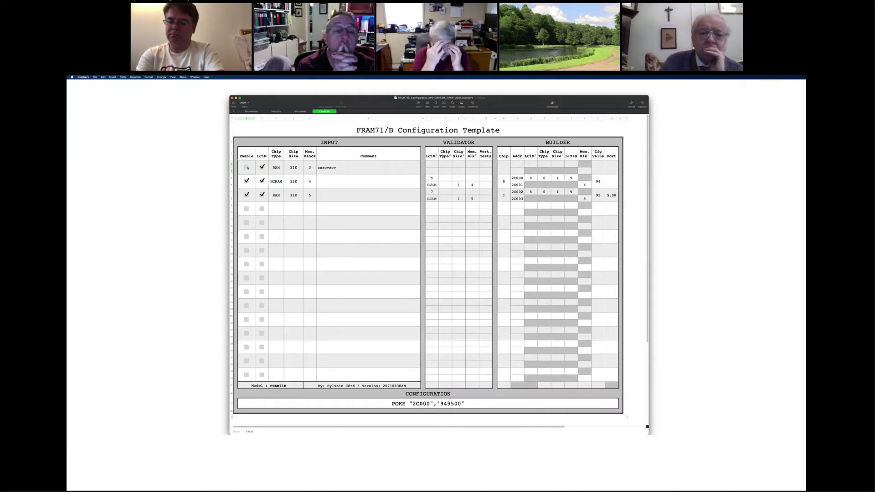
left_click(247, 168)
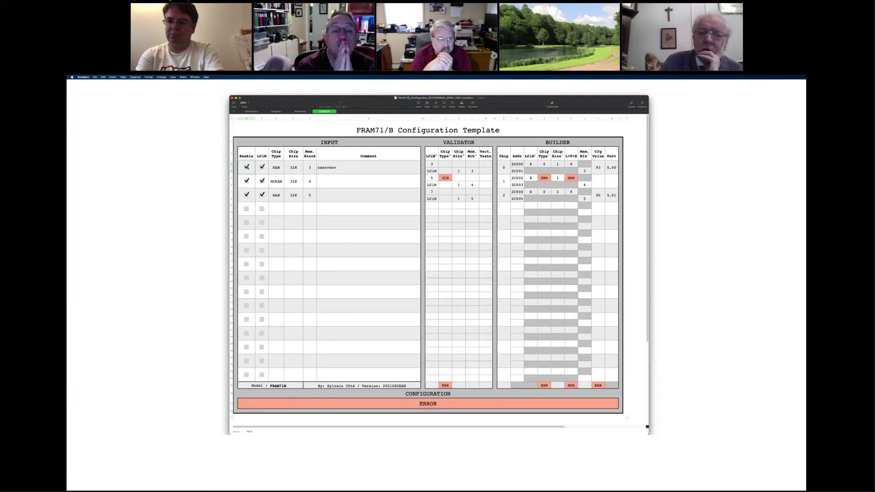
left_click(247, 168)
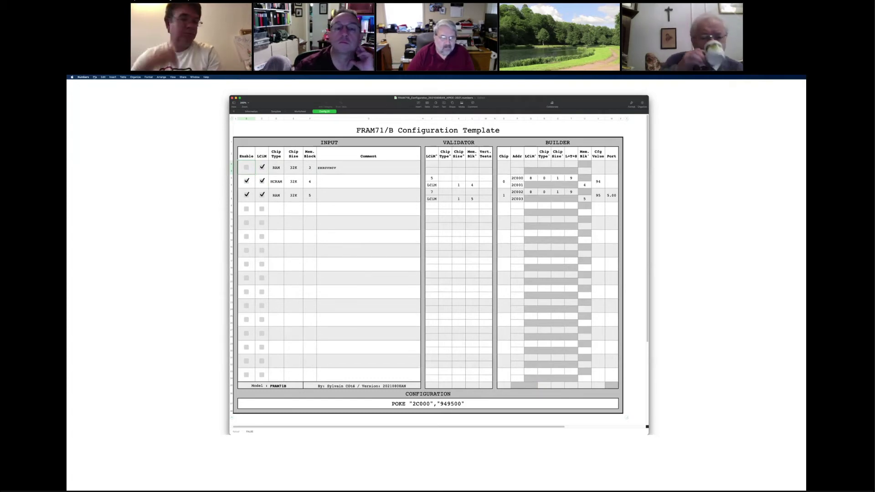
Step: Show the recently opened spreadsheets under File > Open Recent
left_click(94, 77)
mouse_move(110, 91)
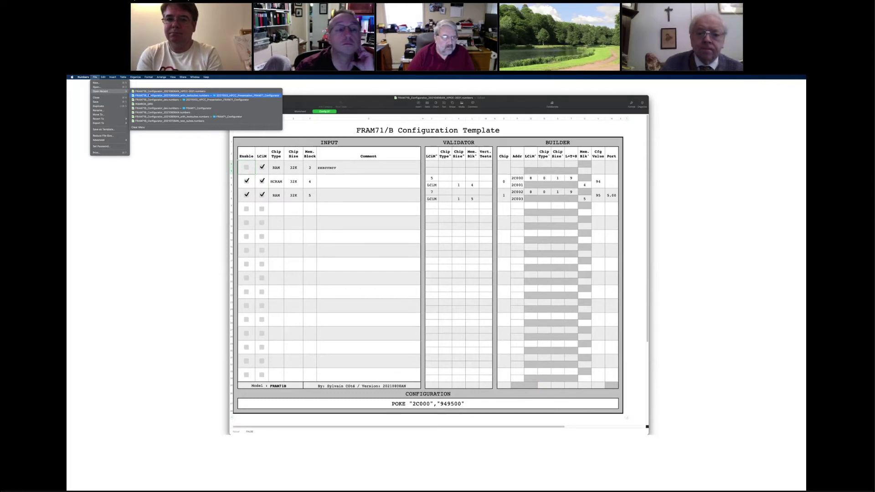
Step: Open the testsuites workbook from the recent files and maximize its window
left_click(148, 96)
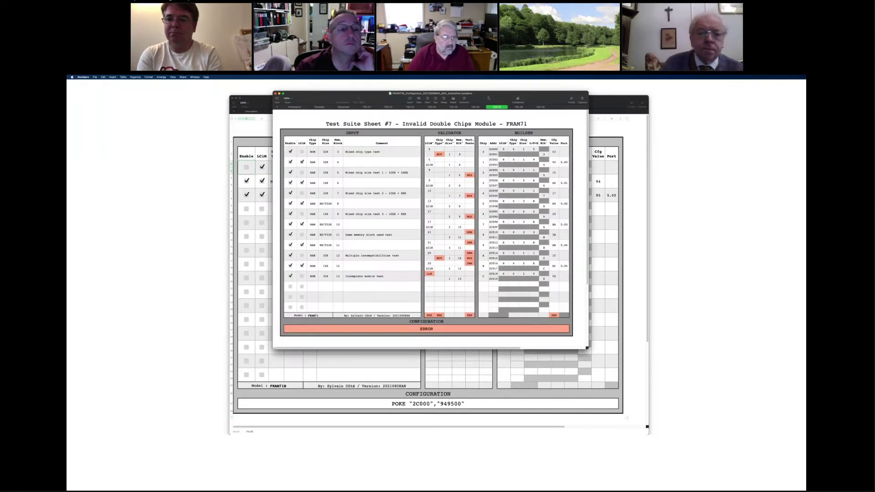
double_click(489, 98)
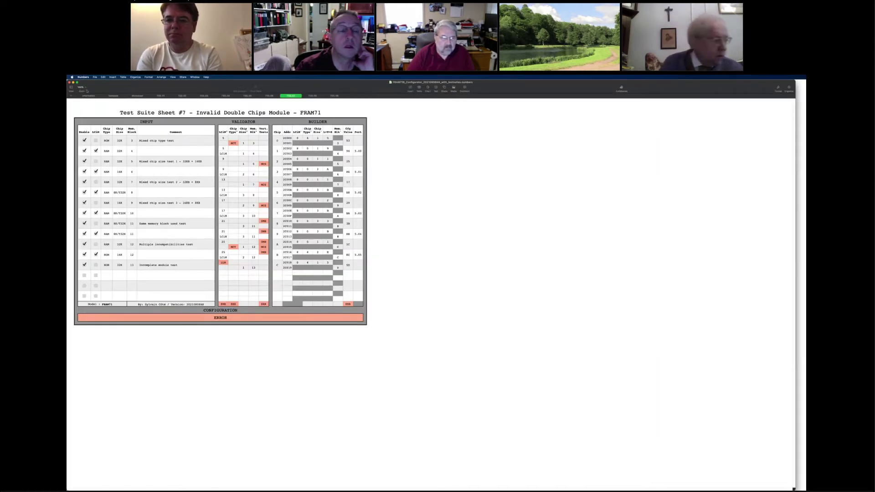
left_click(85, 87)
left_click(93, 108)
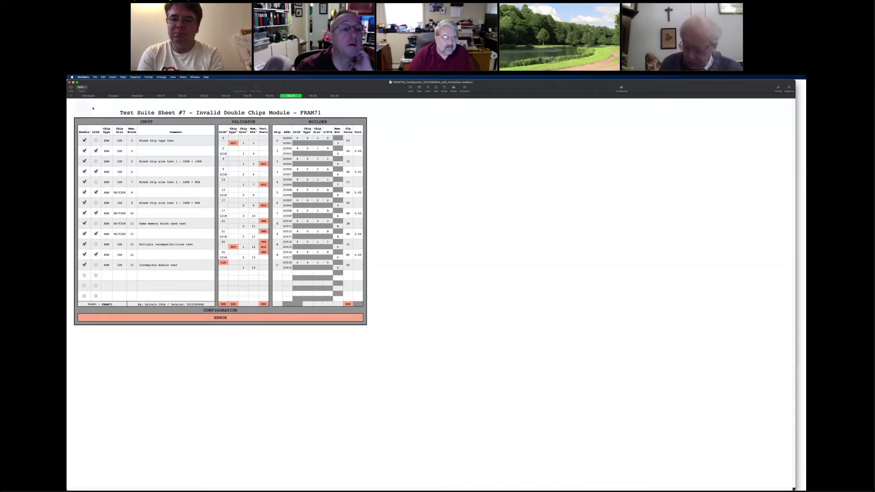
Step: Zoom in on the test-suite table and flip between the two windows with Cmd-`
key("super+shift+period")
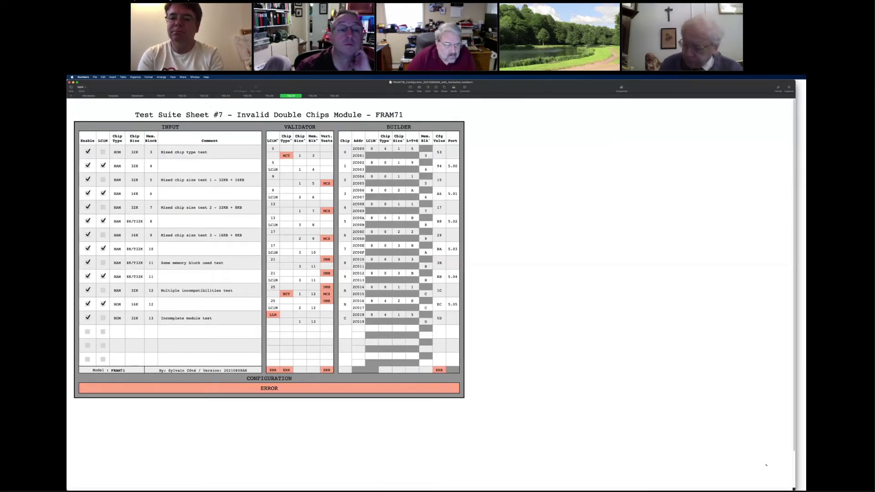
key("super+grave")
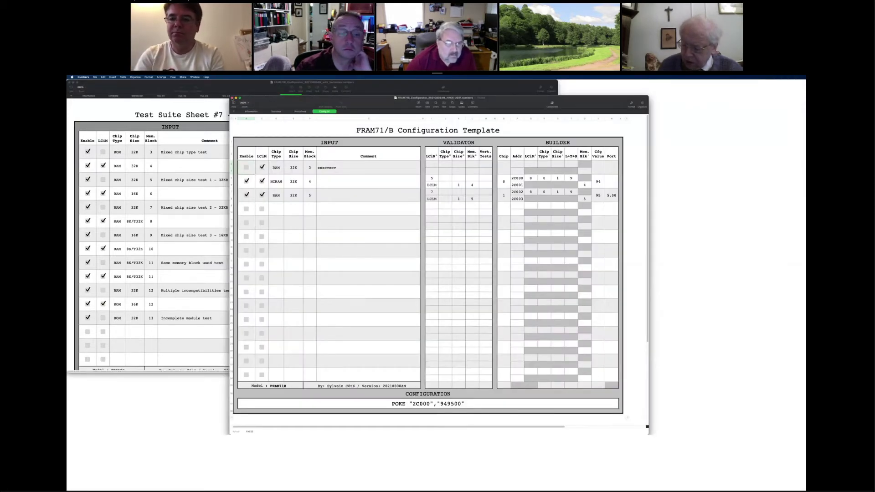
key("super+grave")
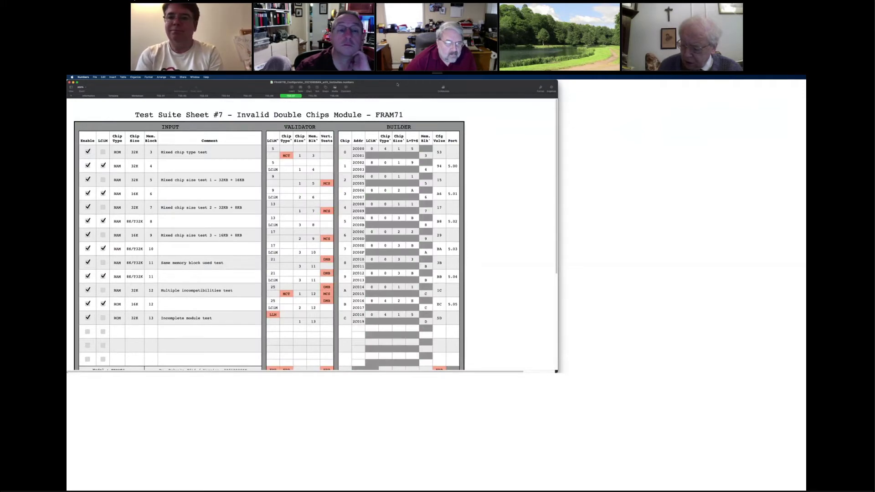
Step: Enlarge the workbook window and show Test Suite Sheet #1 at 200% zoom
left_click_drag(397, 84, 527, 101)
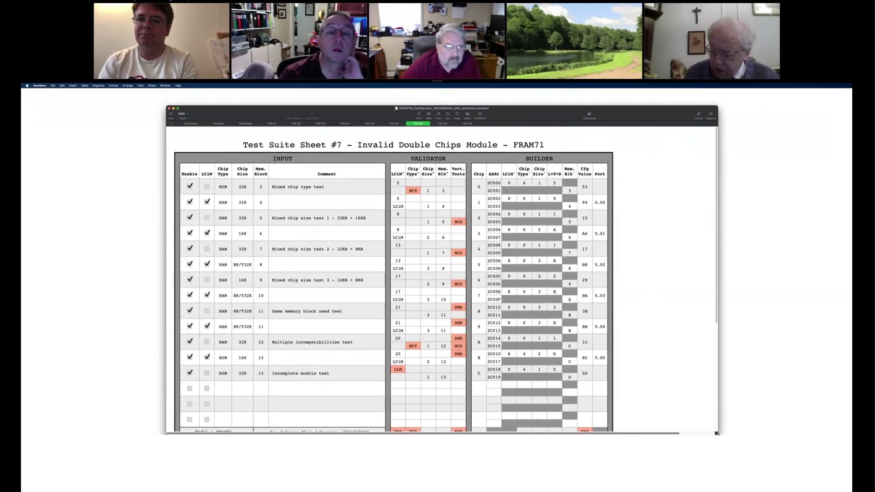
double_click(241, 110)
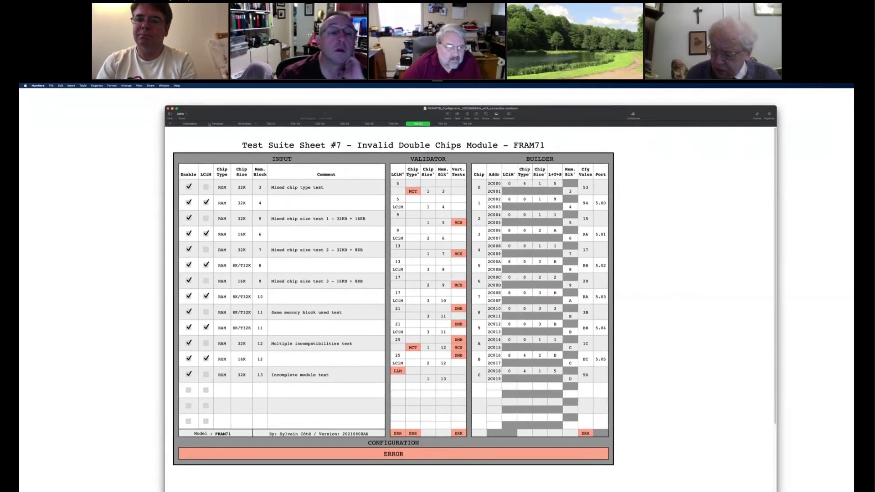
left_click(245, 124)
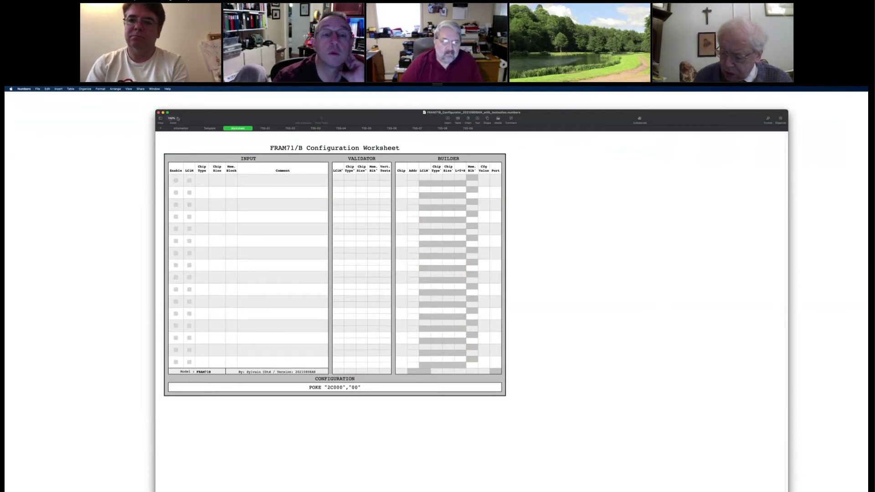
left_click(265, 128)
left_click(172, 118)
left_click(176, 154)
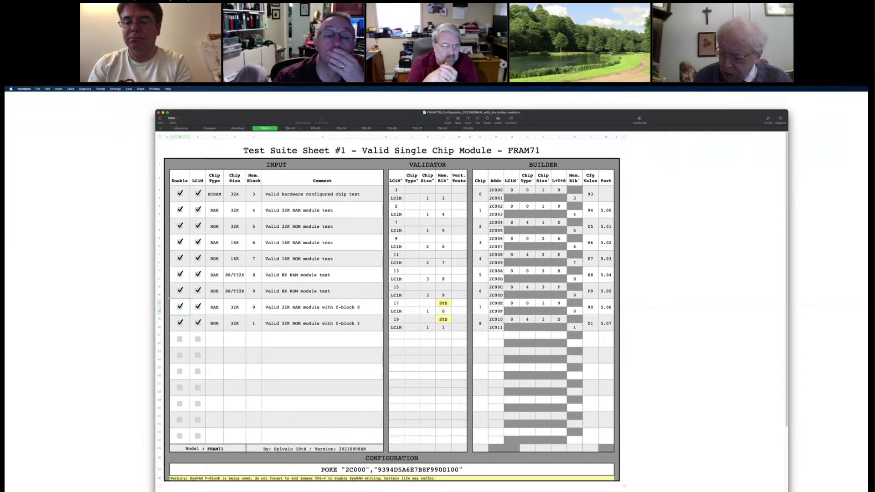
Step: Show Test Suite Sheets #2 and #3, enlarging each from the zoom pop-up
left_click(288, 128)
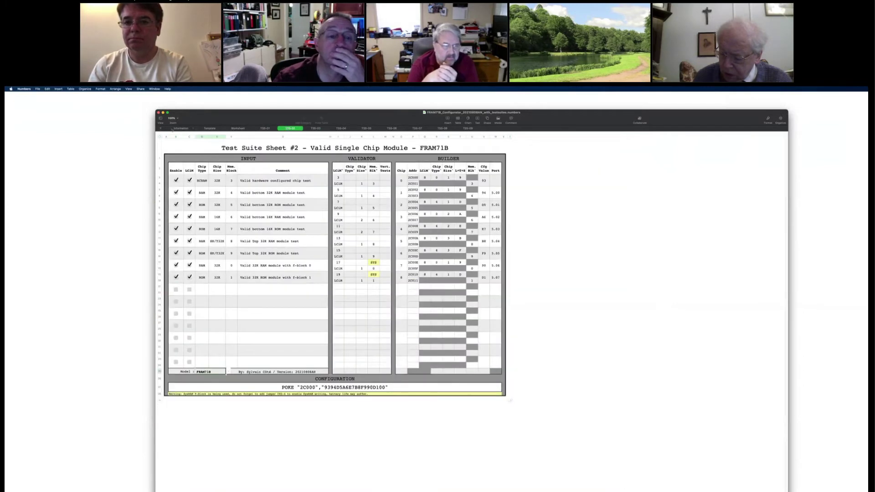
left_click(173, 118)
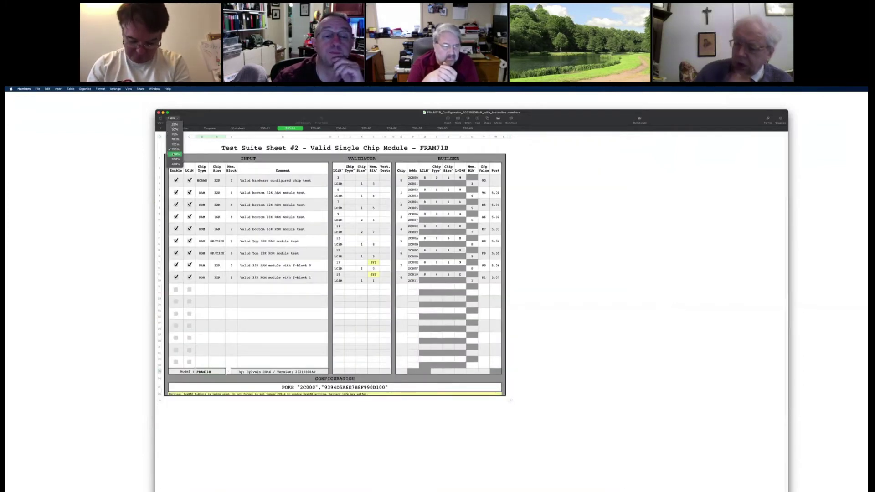
left_click(175, 137)
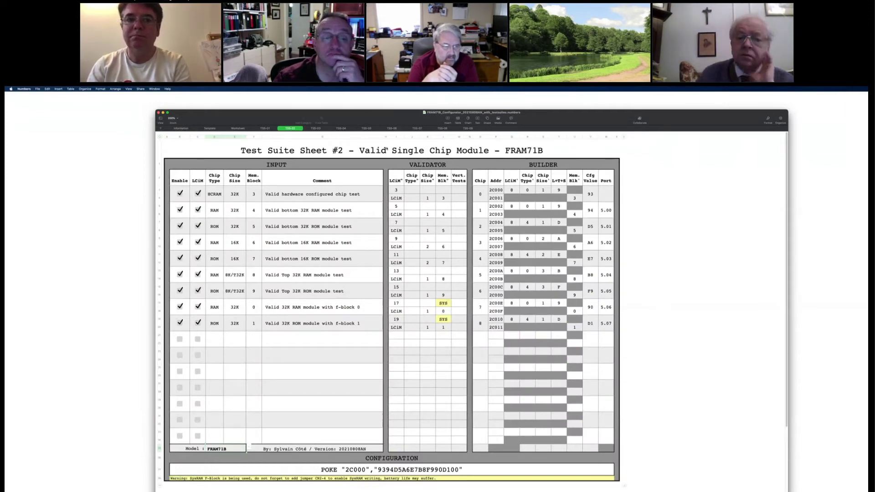
left_click(316, 129)
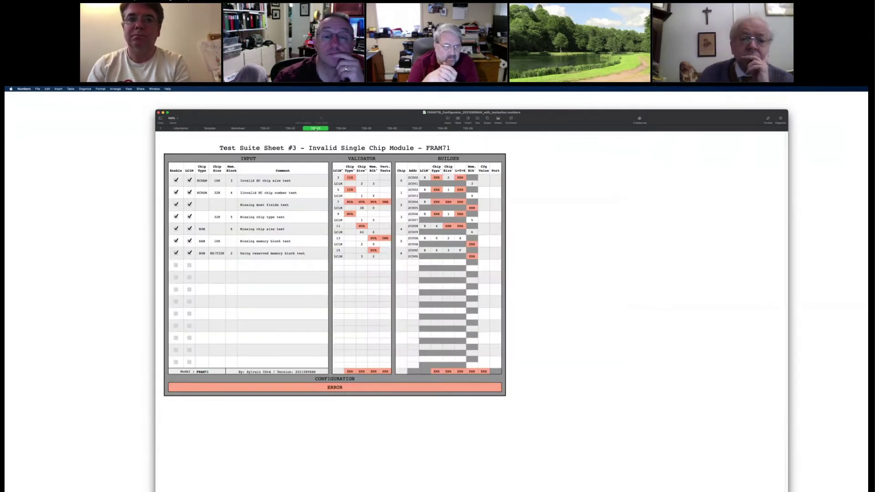
left_click(172, 119)
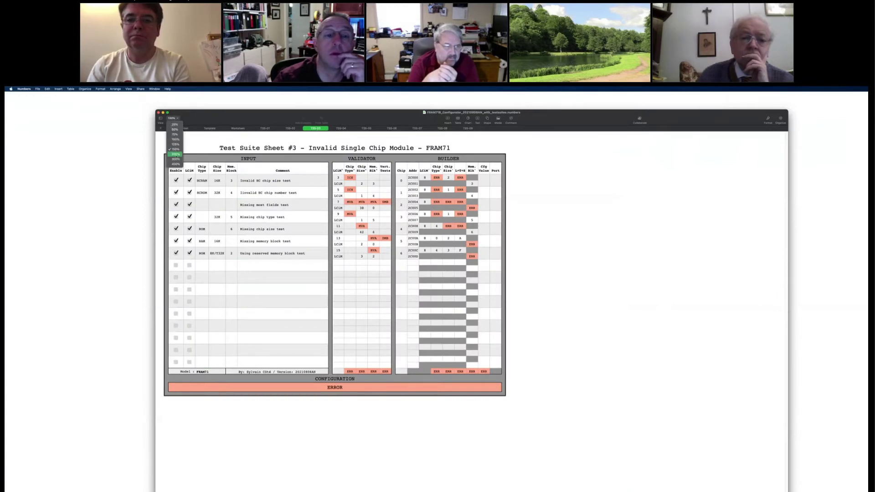
left_click(176, 154)
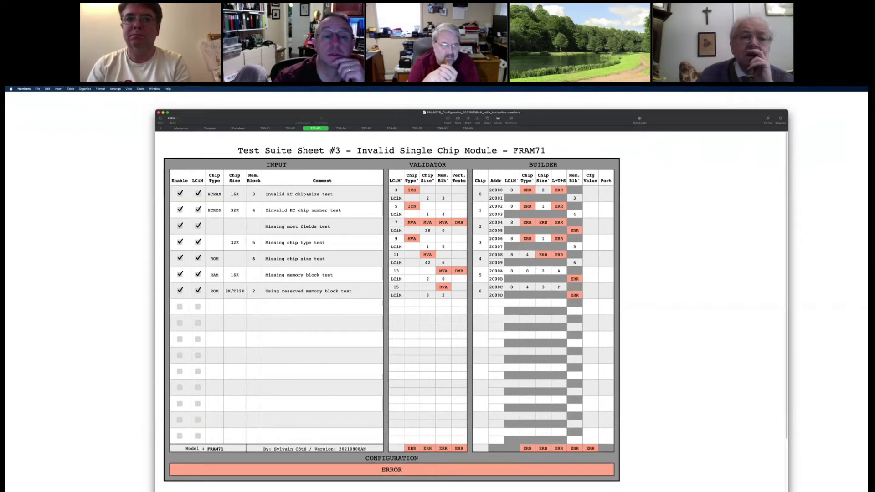
Step: Point out the Invalid HC chip number, Missing most fields, Missing chip type and Missing chip size rows
left_click(314, 211)
left_click(307, 226)
left_click(313, 242)
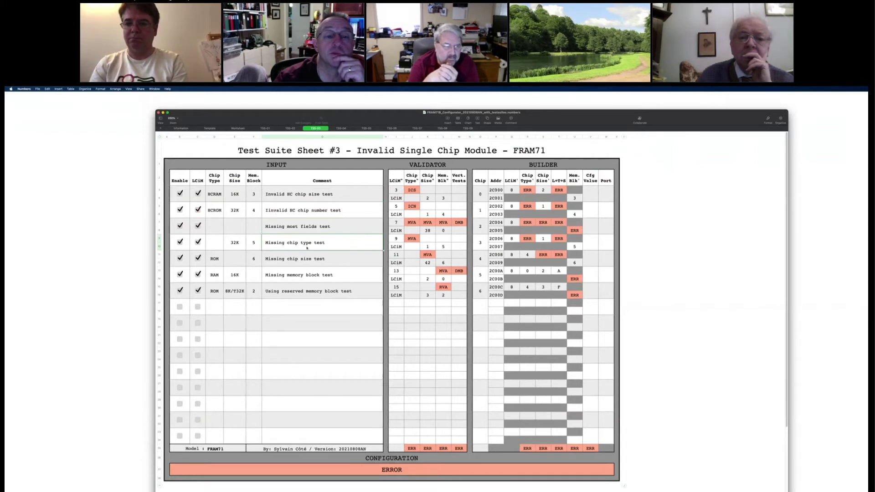
left_click(302, 258)
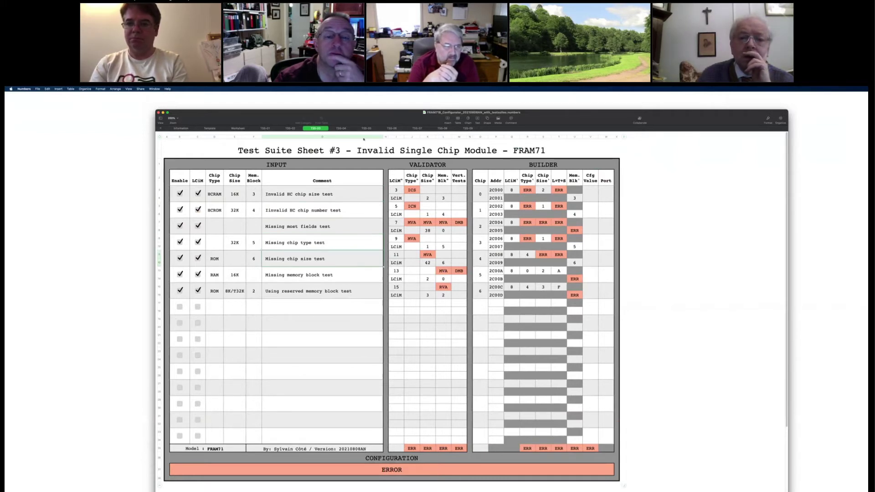
Step: Show TSS-04 at 200%, then step through sheets TSS-05 to TSS-09 Invalid Values
left_click(341, 128)
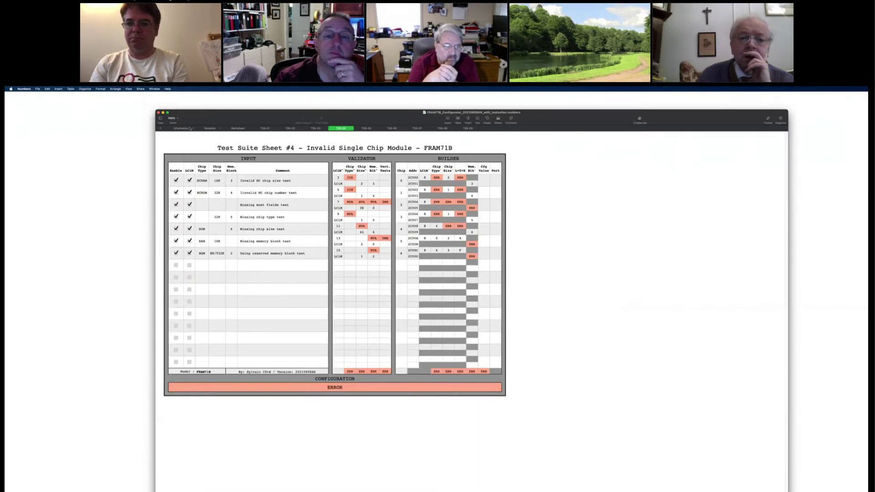
left_click(173, 119)
left_click(176, 154)
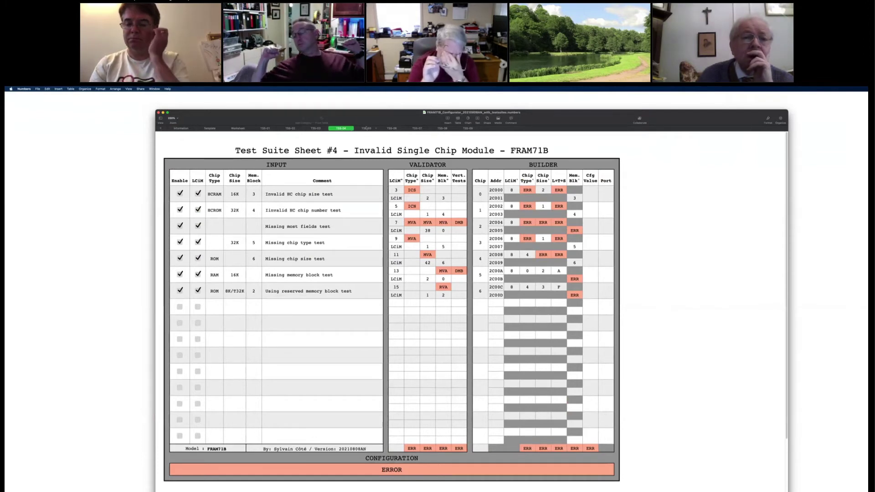
left_click(366, 128)
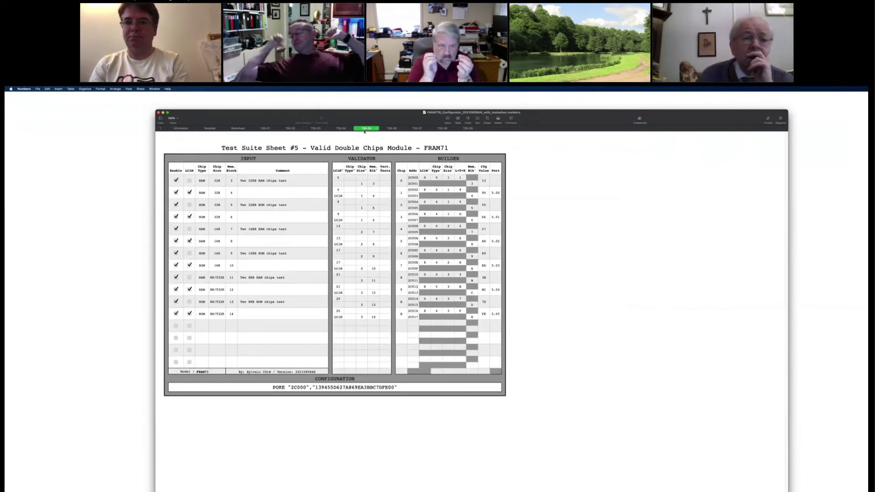
left_click(391, 129)
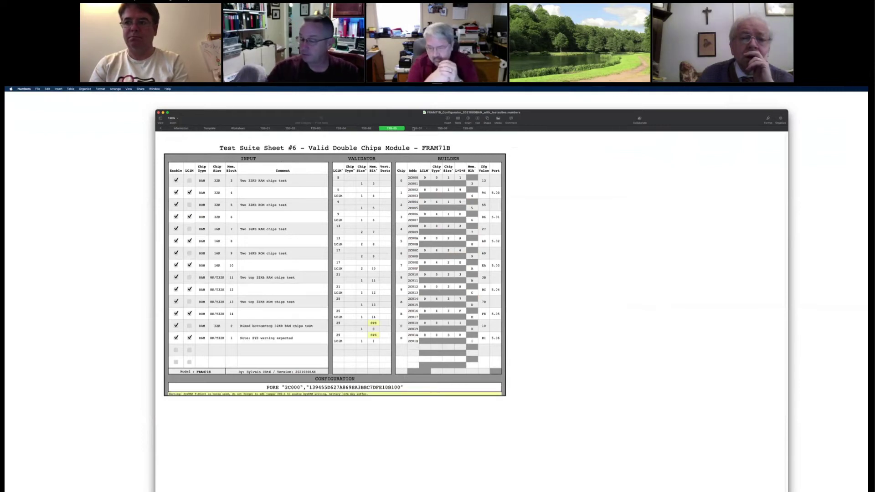
left_click(424, 129)
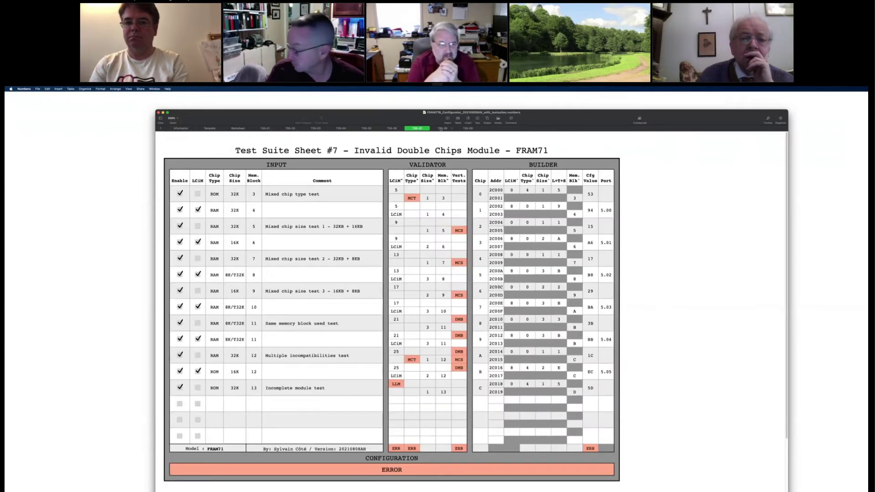
left_click(443, 129)
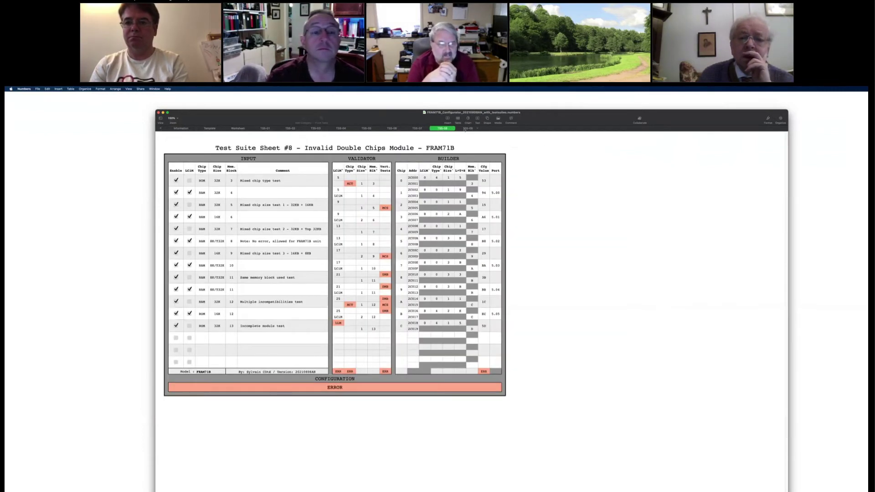
left_click(466, 129)
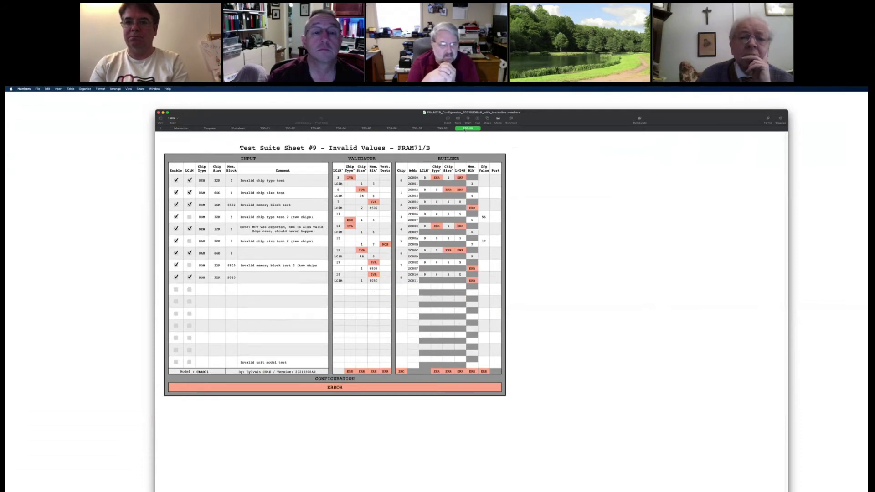